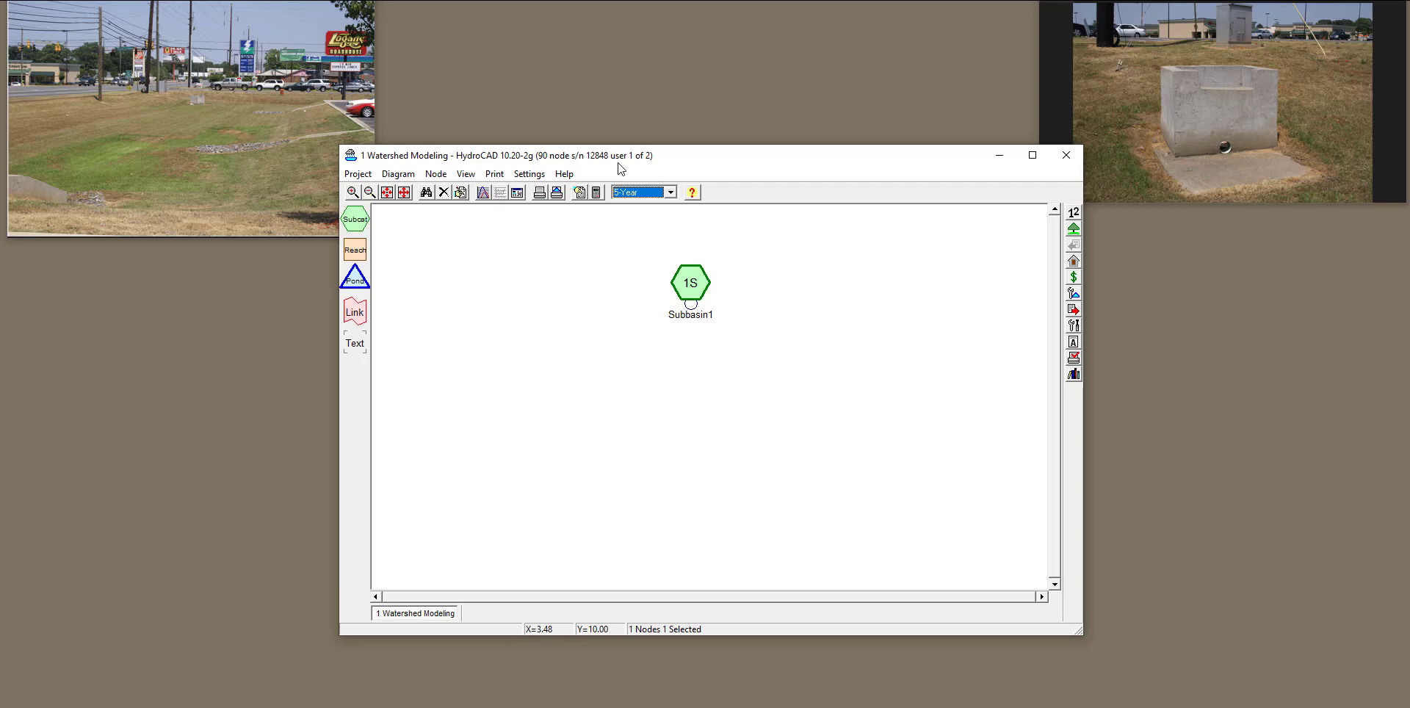
Review Subbasin1's area and time-of-concentration properties.
right_click(690, 279)
click(701, 286)
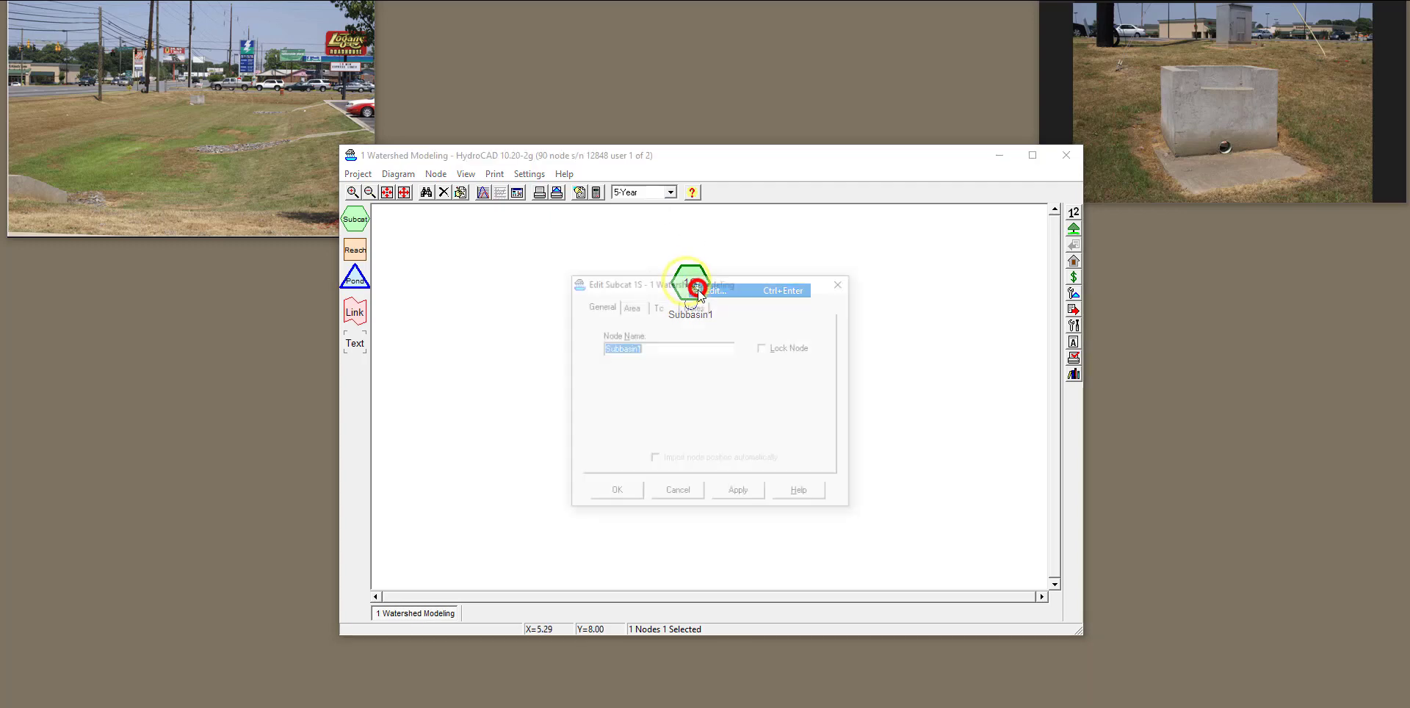
click(628, 306)
click(658, 306)
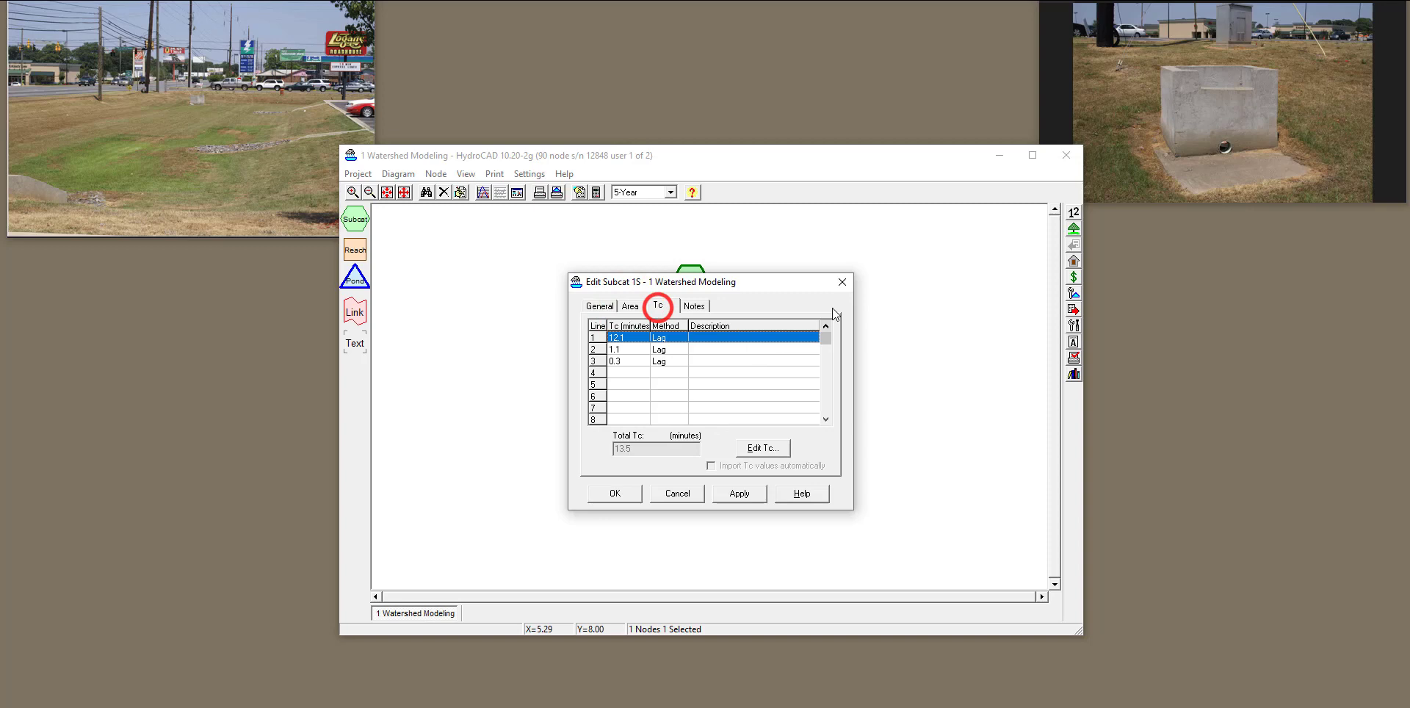
click(843, 282)
Check the calculation and rainfall settings, keeping the 5-Year storm event.
click(597, 192)
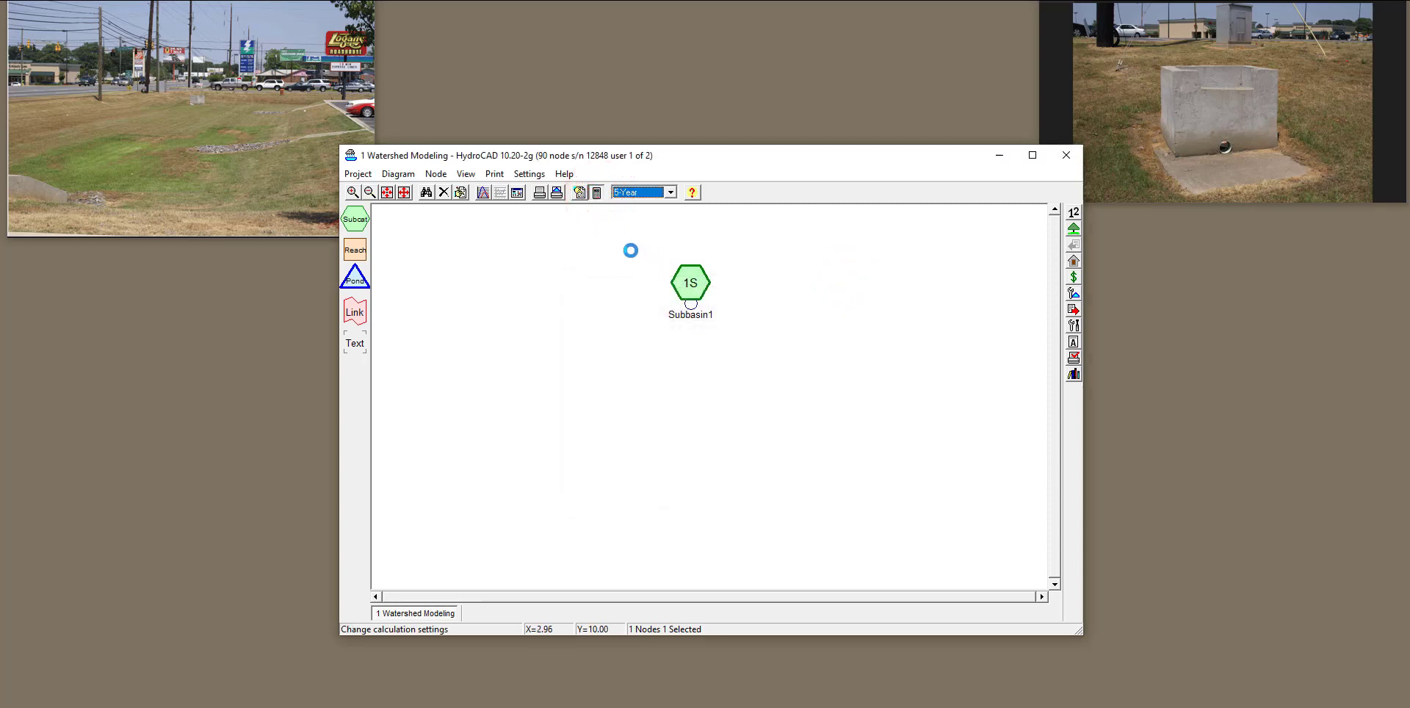
click(620, 296)
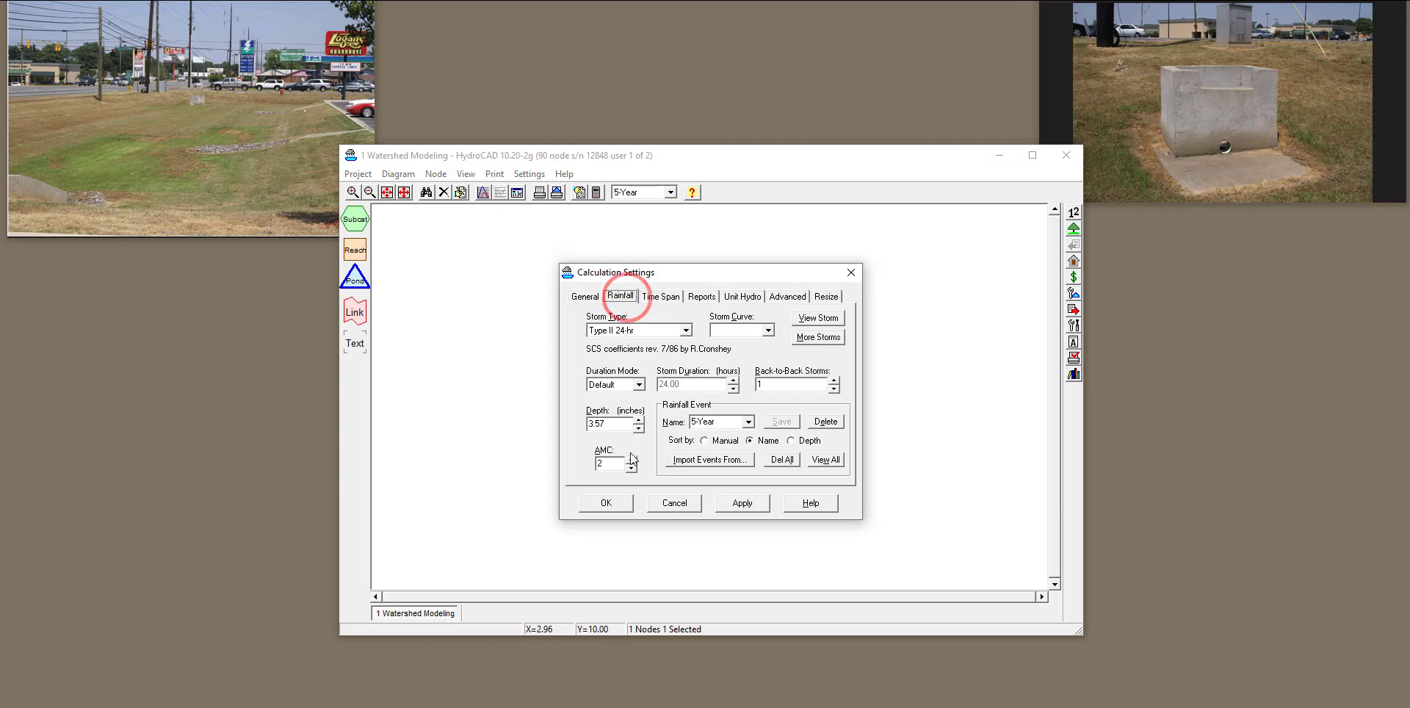
click(851, 273)
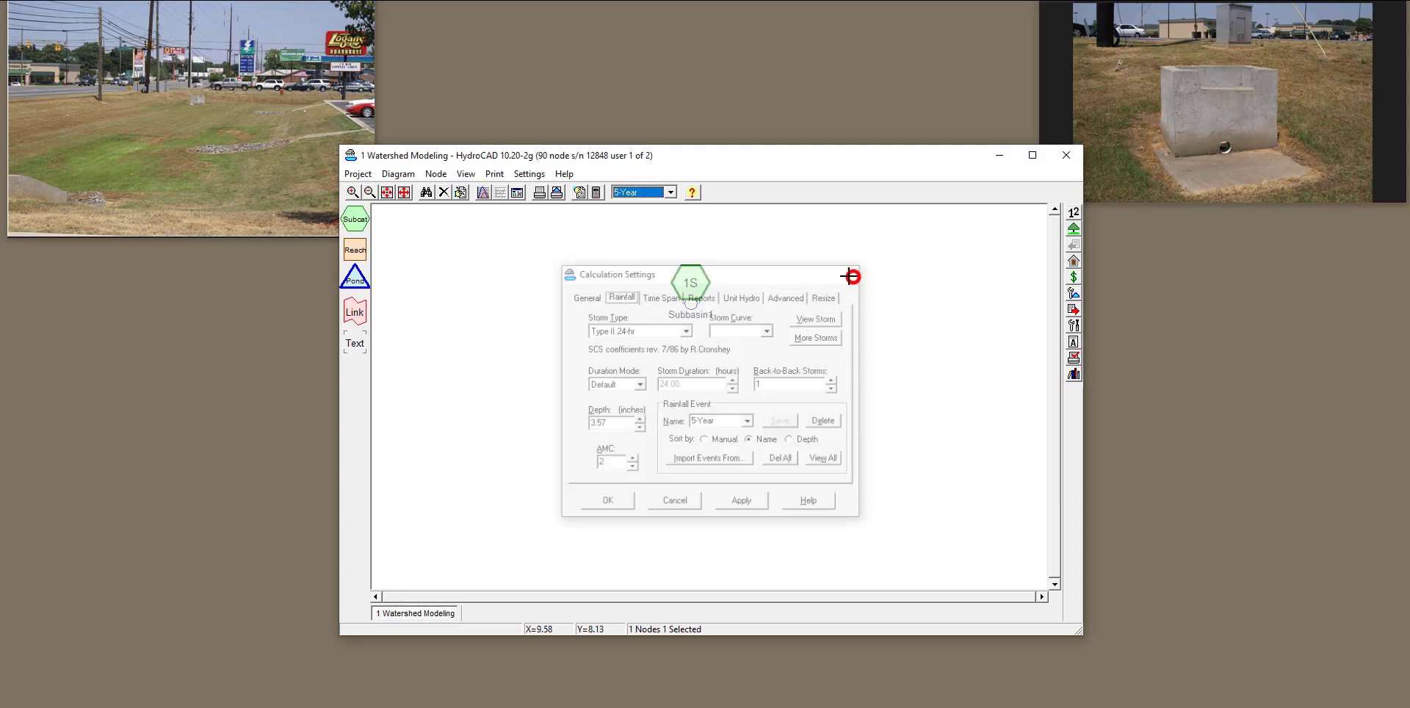
click(670, 192)
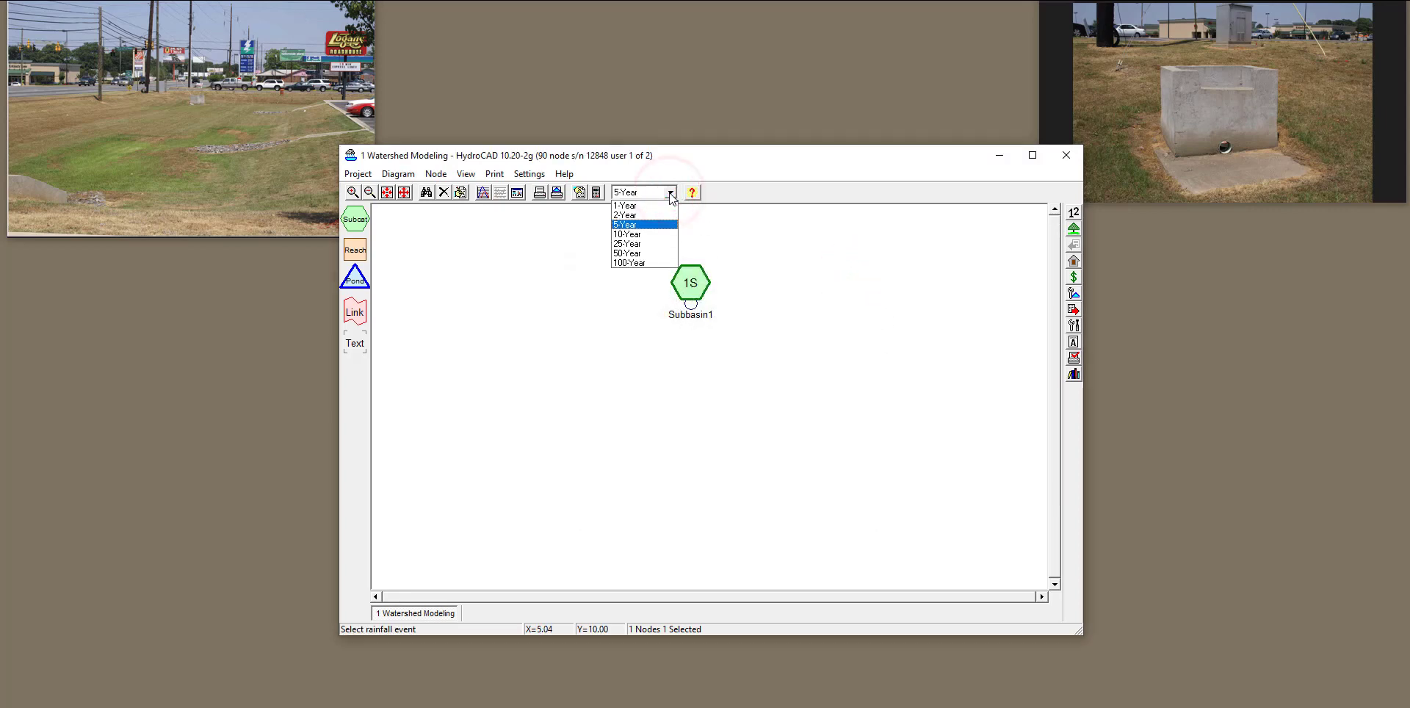
click(670, 193)
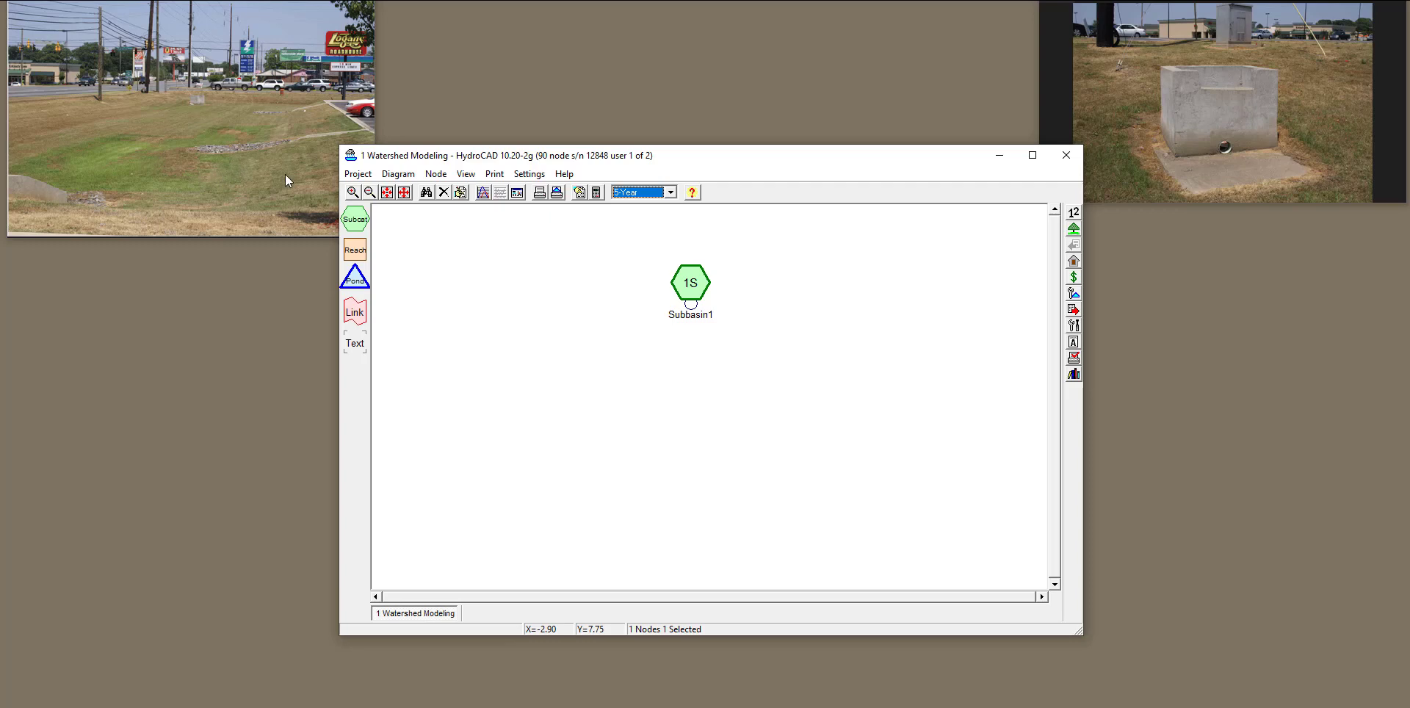
Drop pond 15P below Subbasin1, make it a Detention Pond and show its storage table.
drag(355, 279, 696, 395)
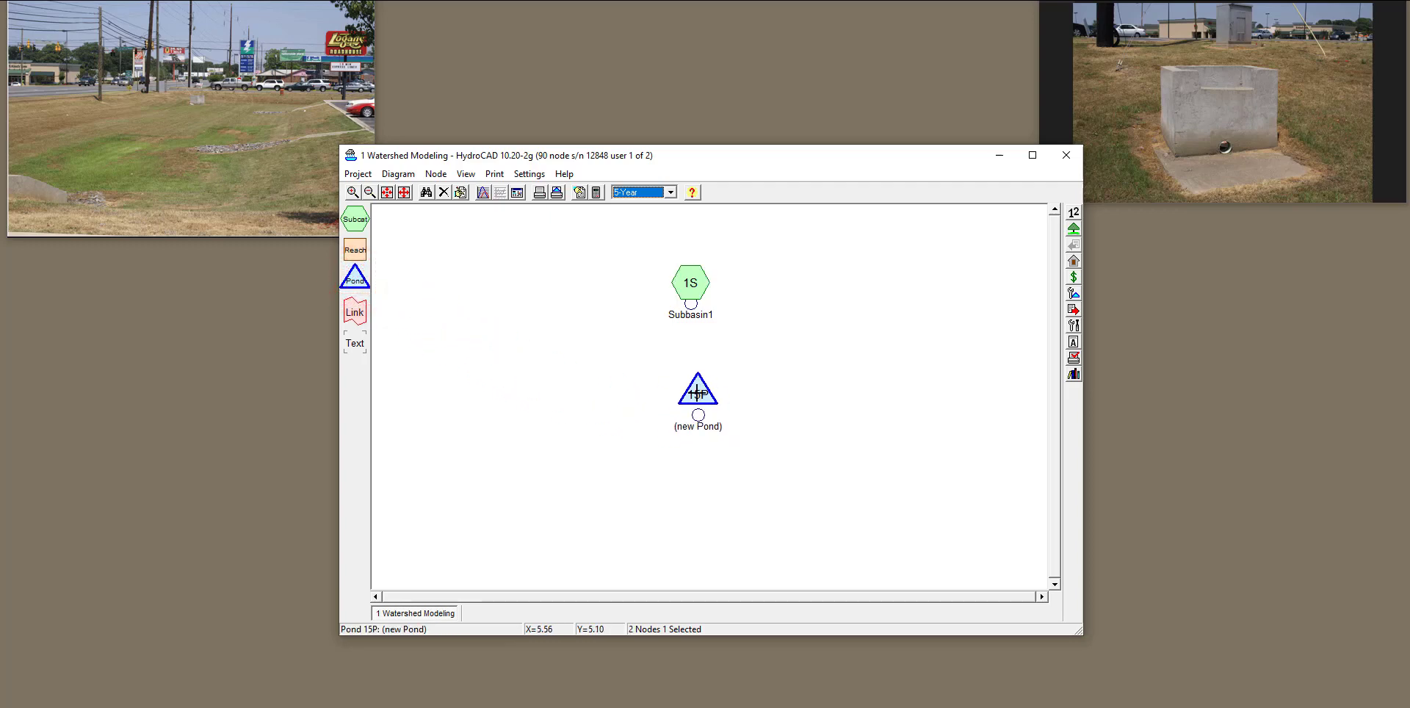
right_click(696, 394)
click(707, 398)
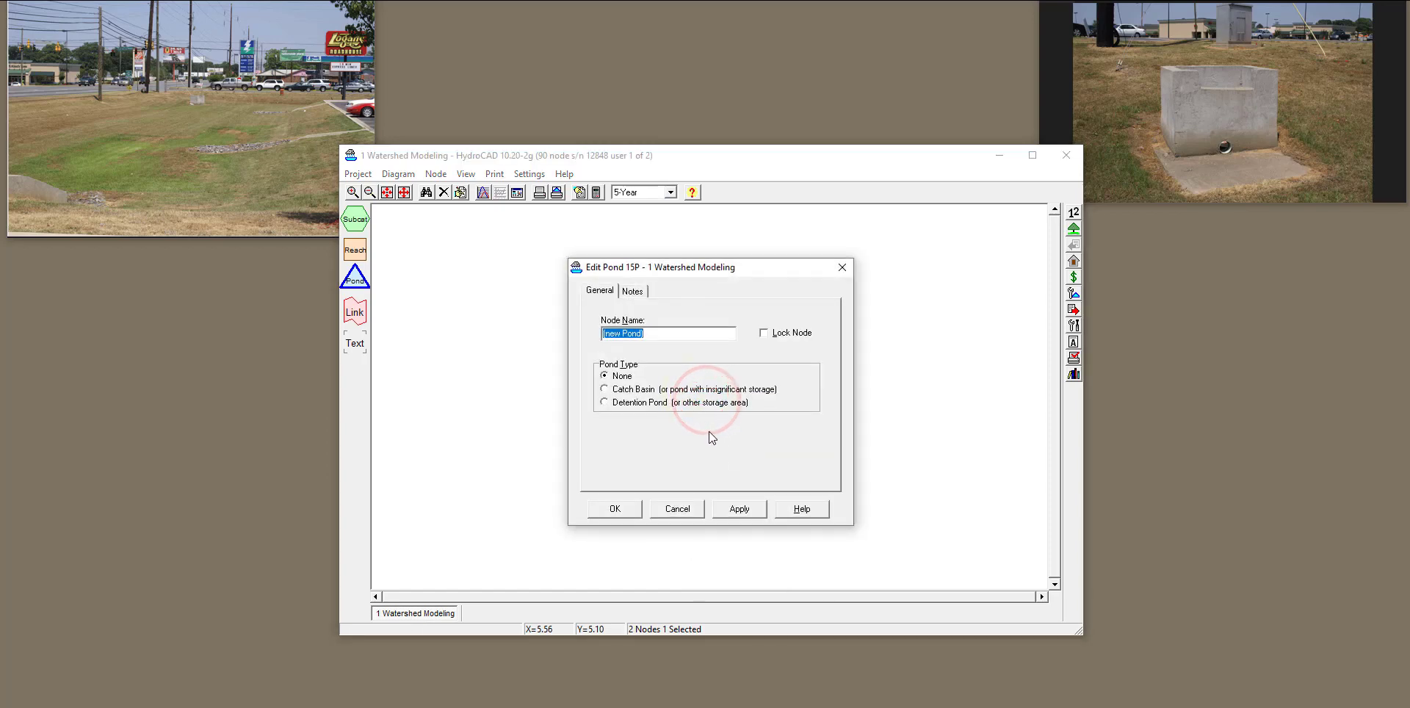
click(630, 403)
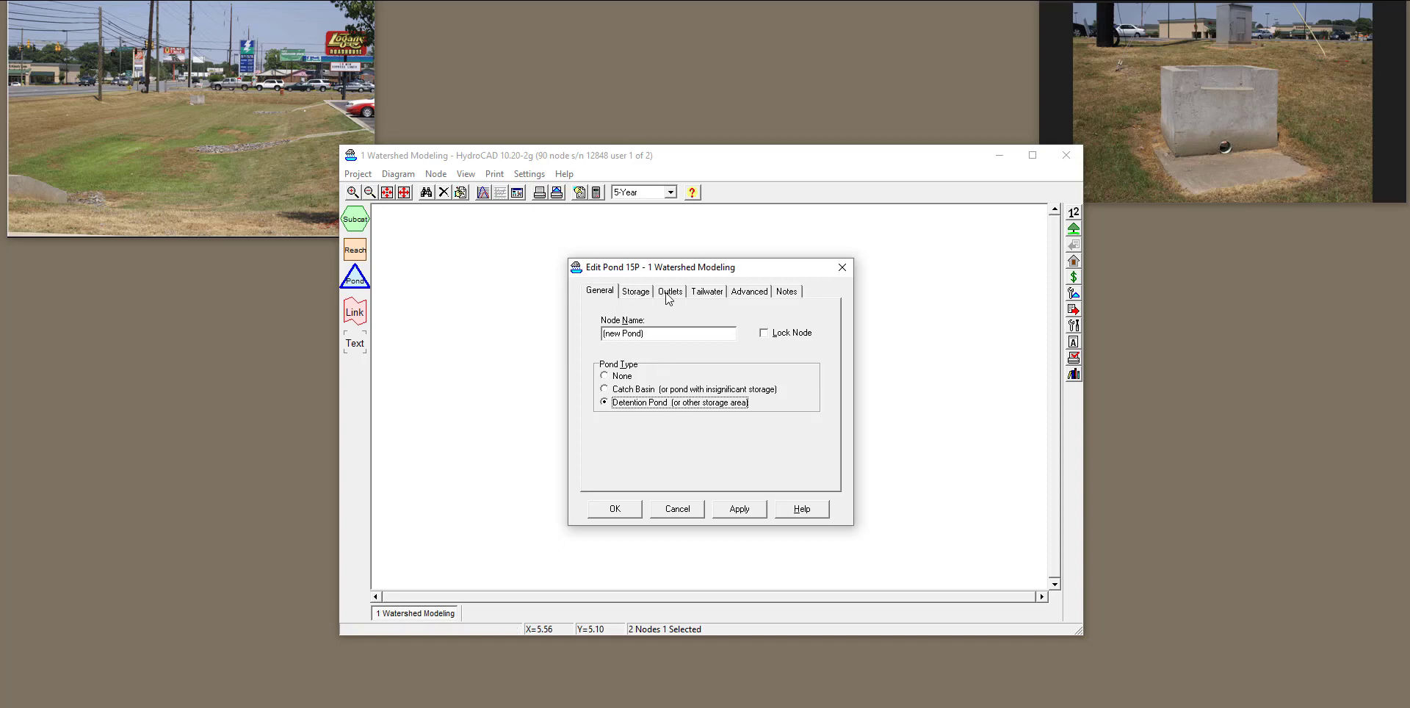
click(637, 295)
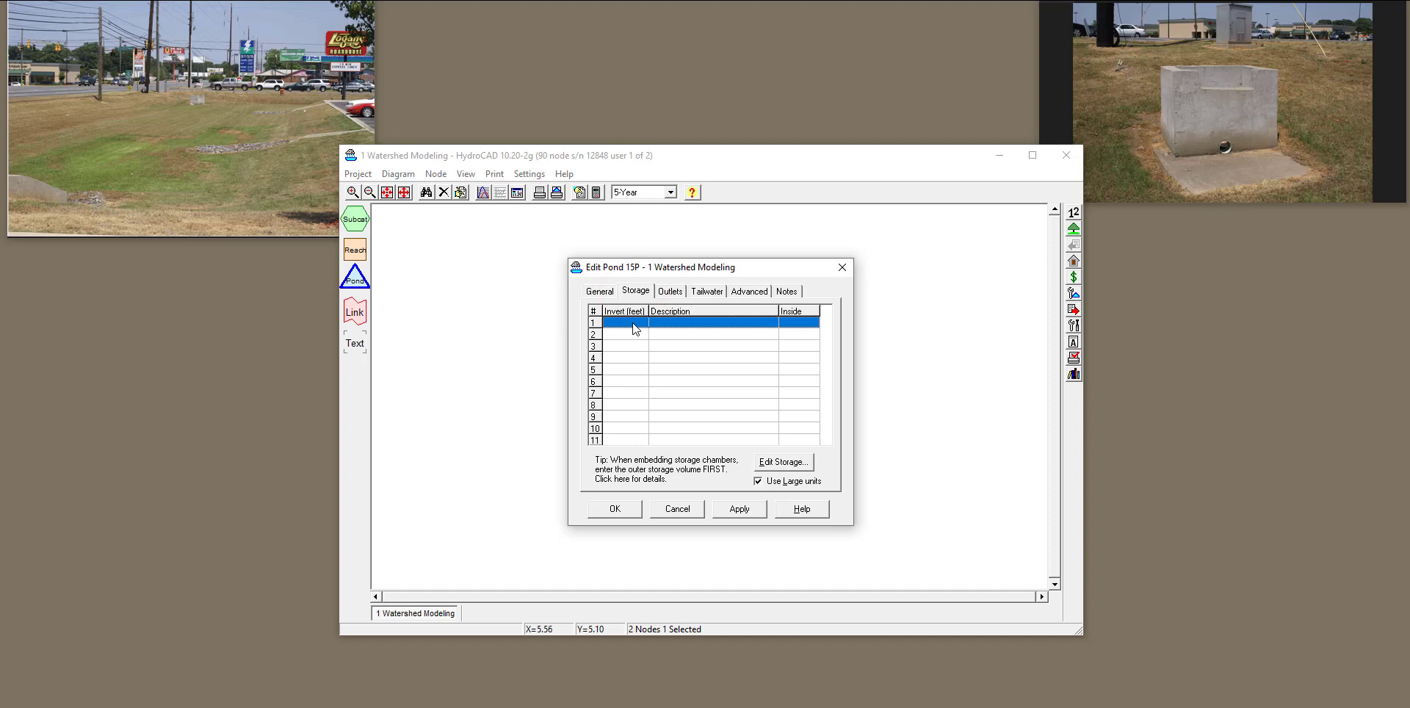
Add a Custom Stage Data storage volume in row 1 of pond 15P's storage table.
click(635, 328)
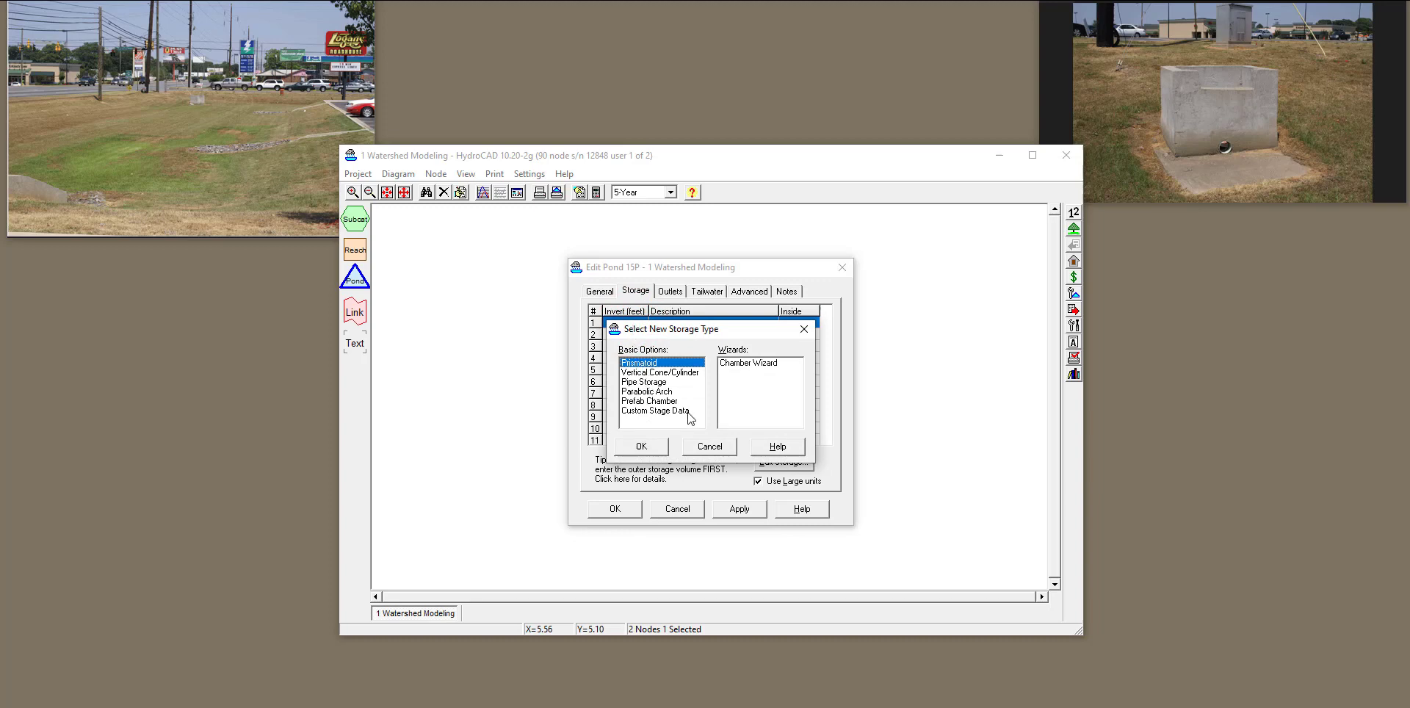
click(659, 410)
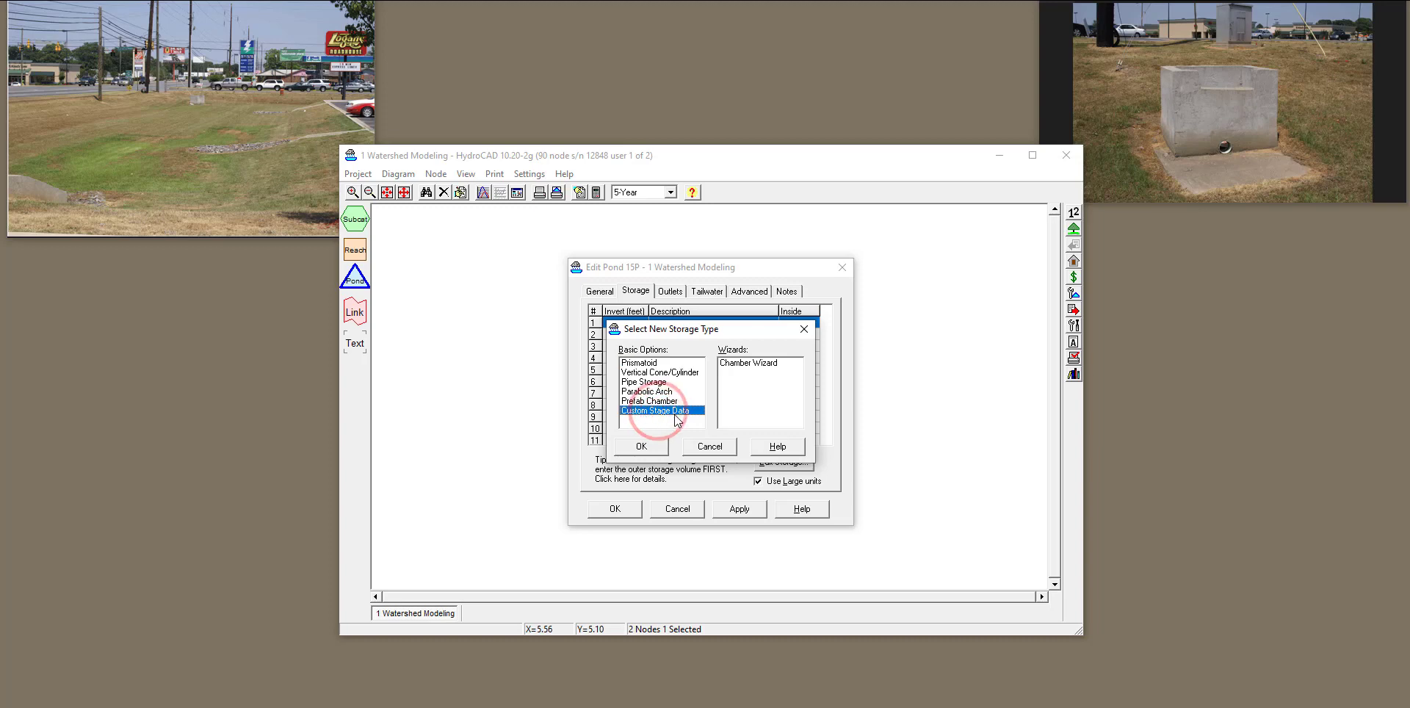
click(647, 445)
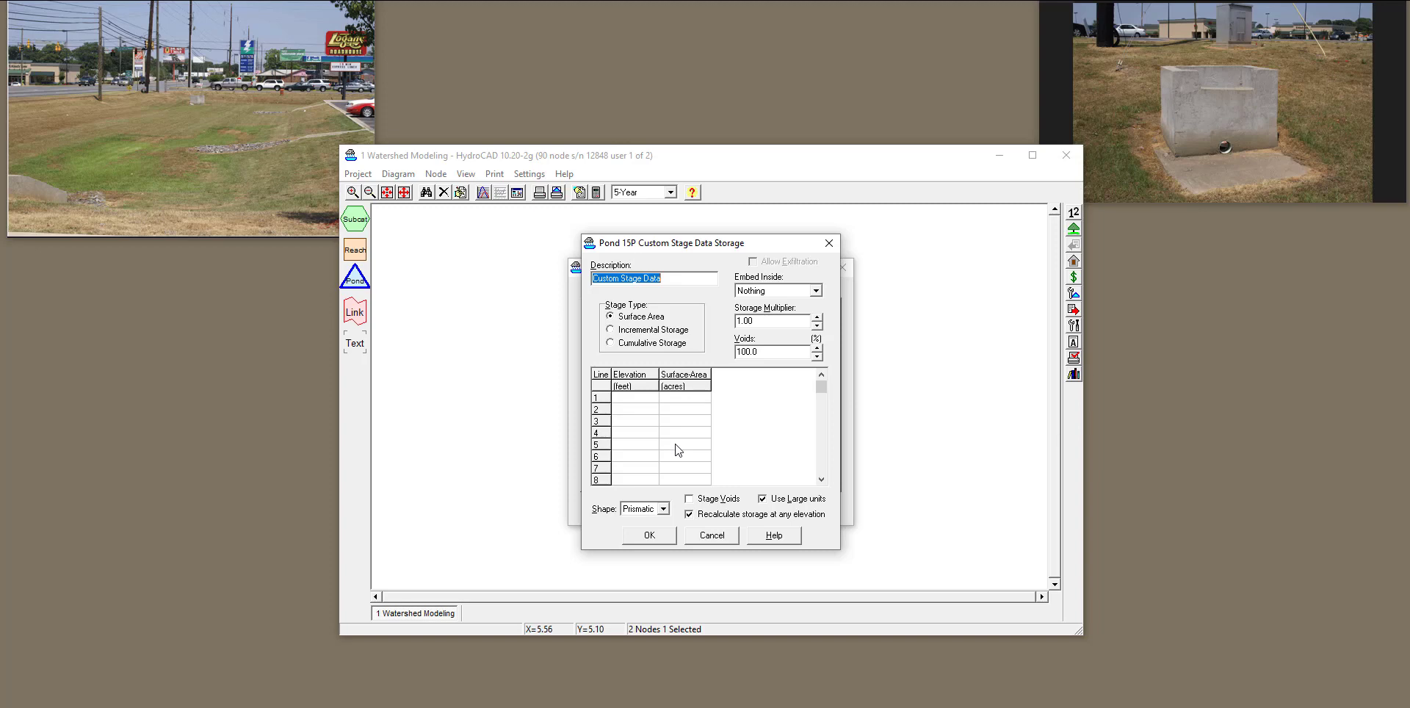
Use the Surface Area stage type and enter the first elevation, 1208 ft.
click(637, 330)
click(670, 343)
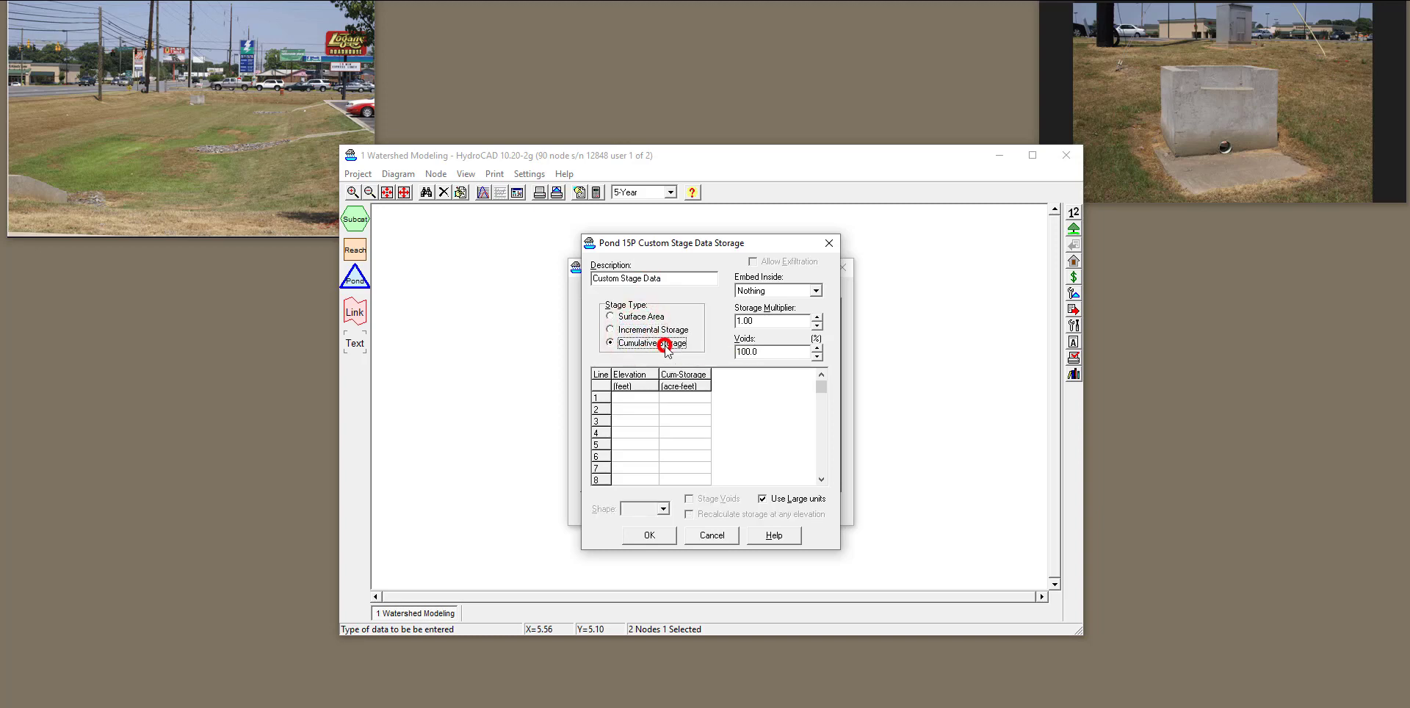
click(639, 316)
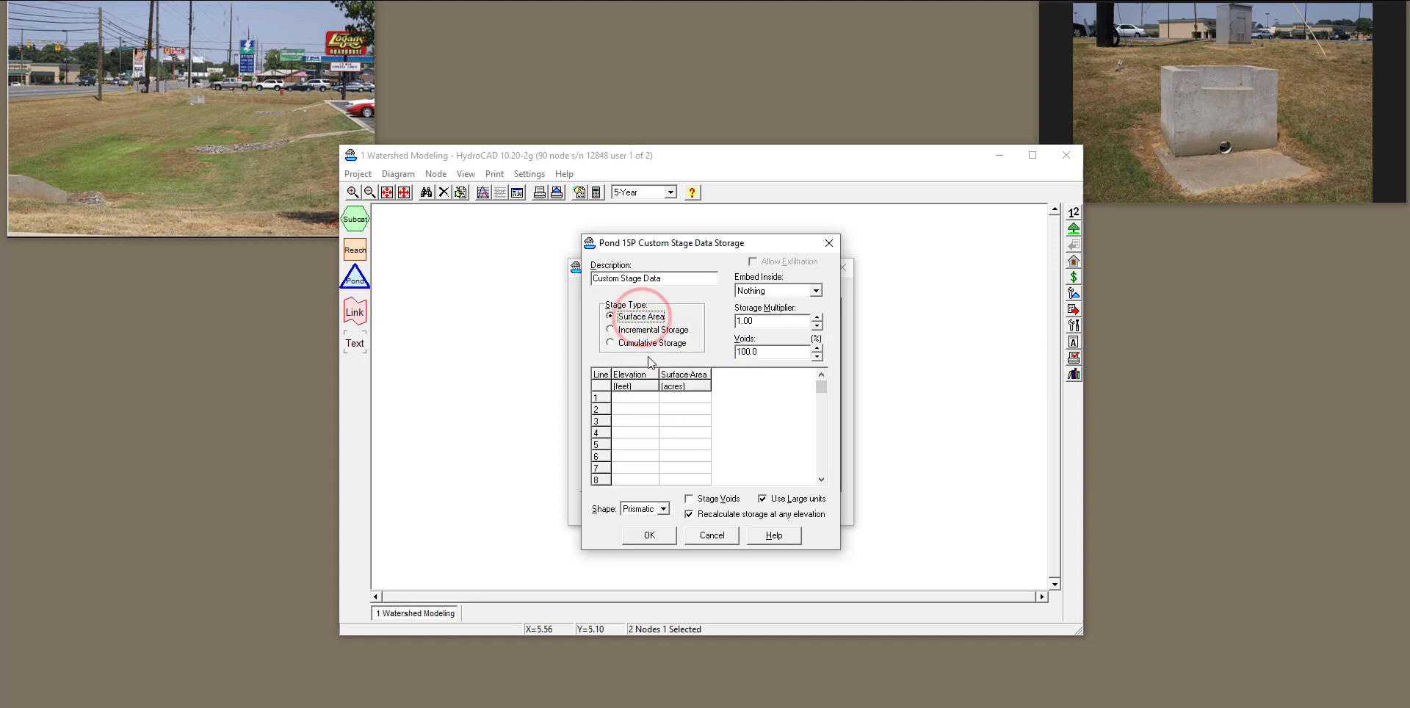
click(642, 398)
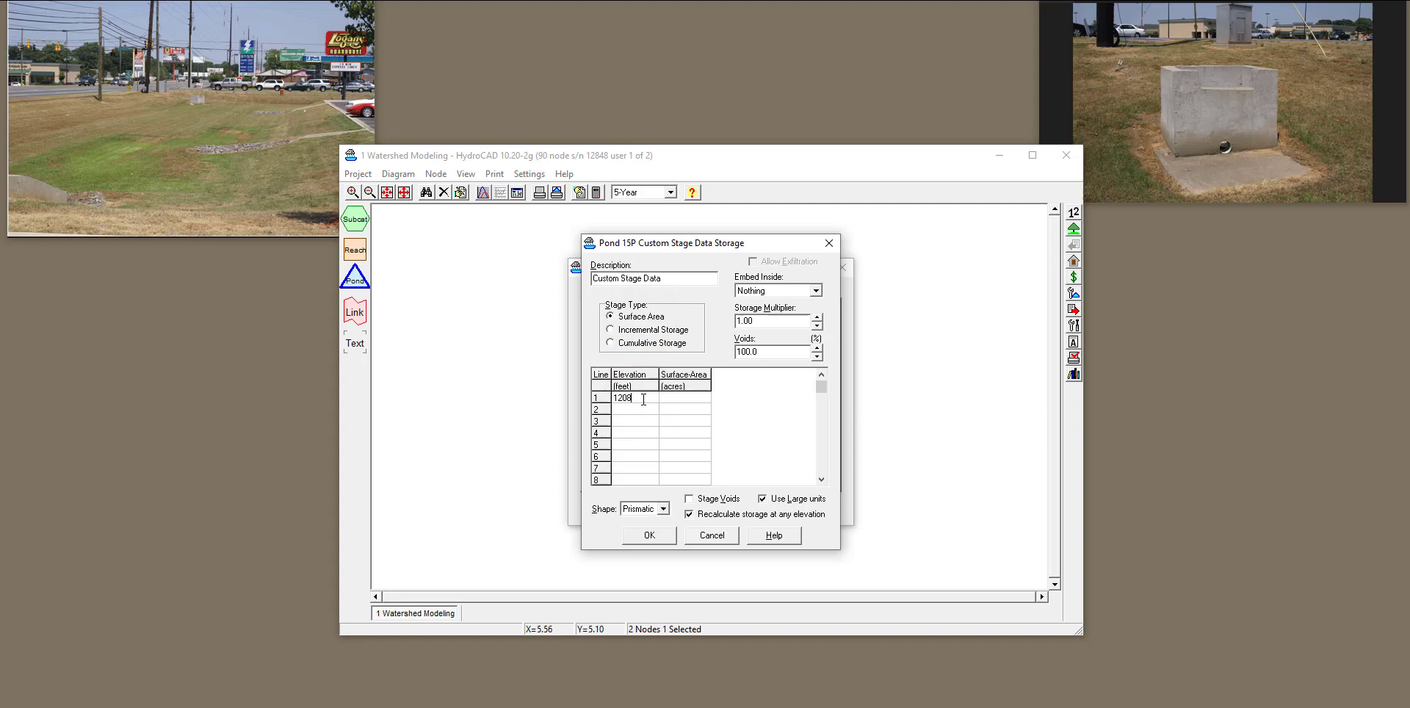
text(1208)
key(Tab)
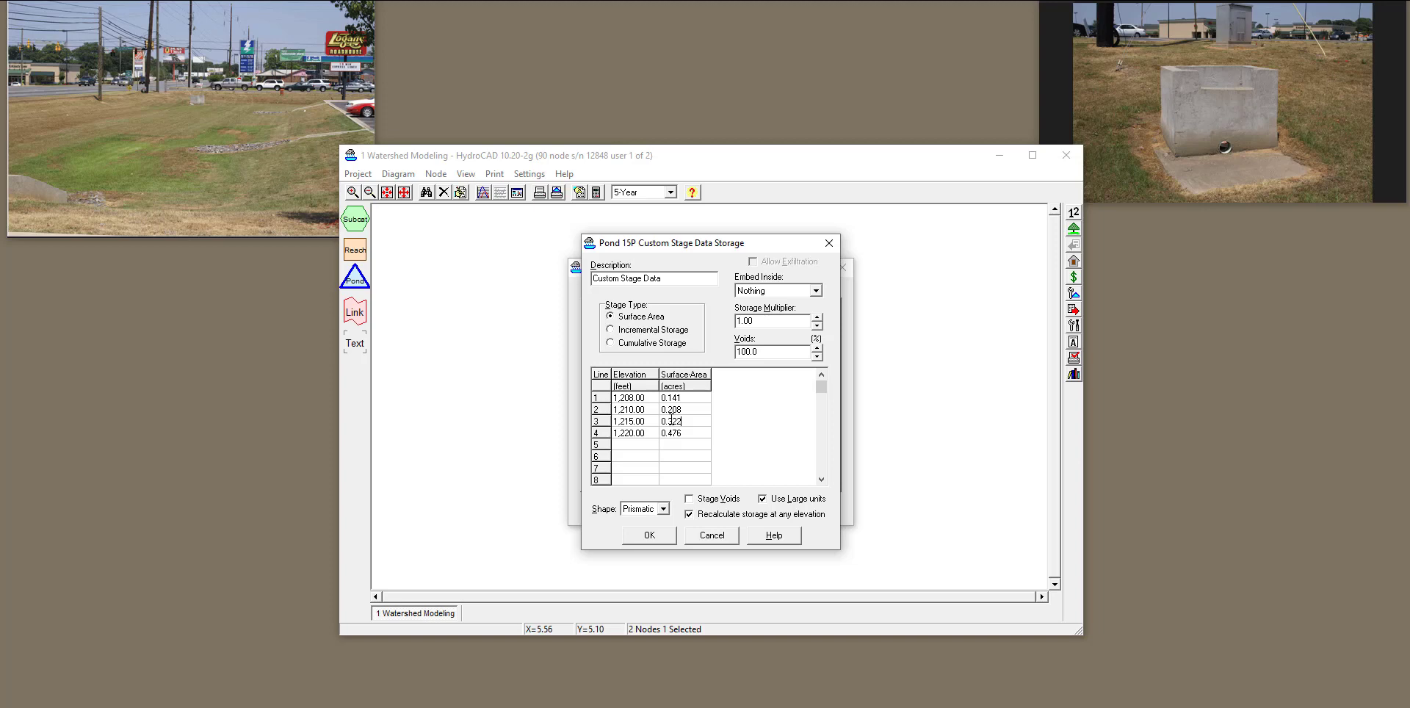
Keep the volume embedded inside Nothing, areas in acres, and accept the 1,208–1,220 ft table.
click(815, 292)
click(815, 294)
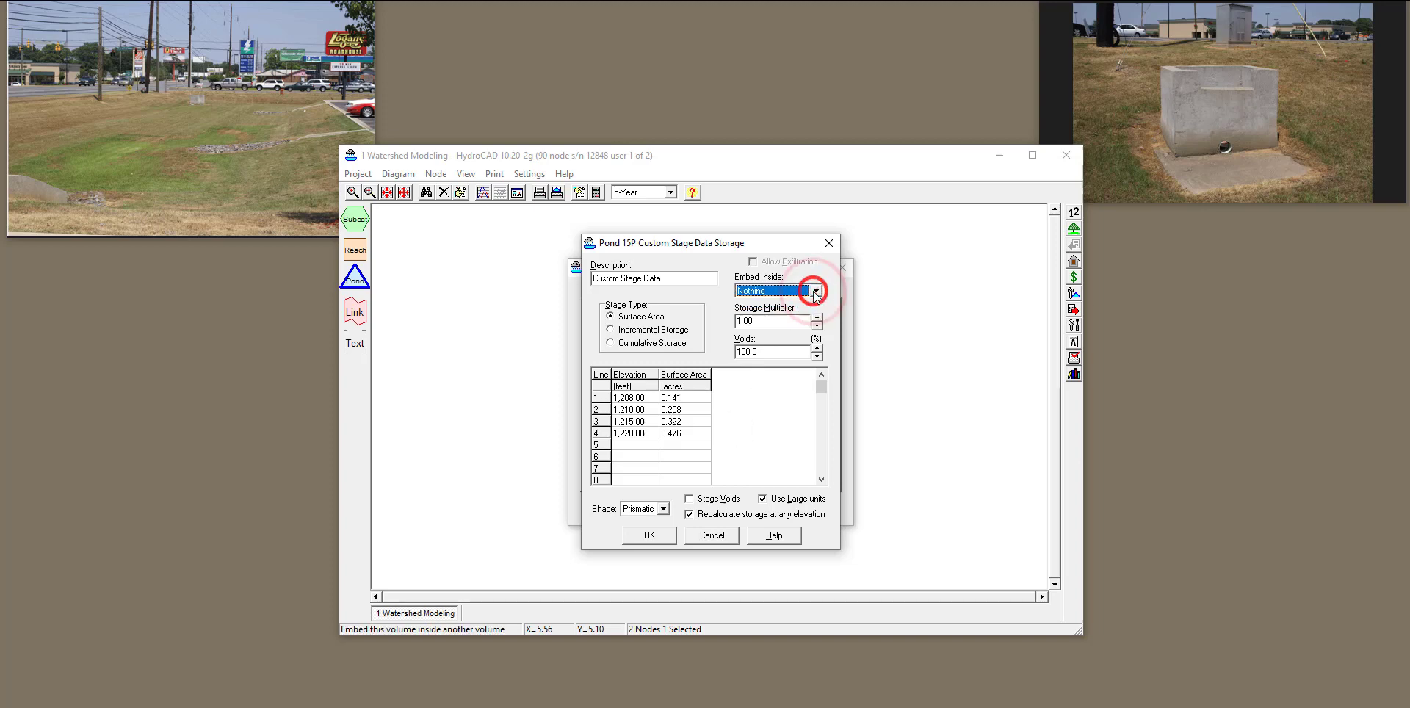
click(722, 269)
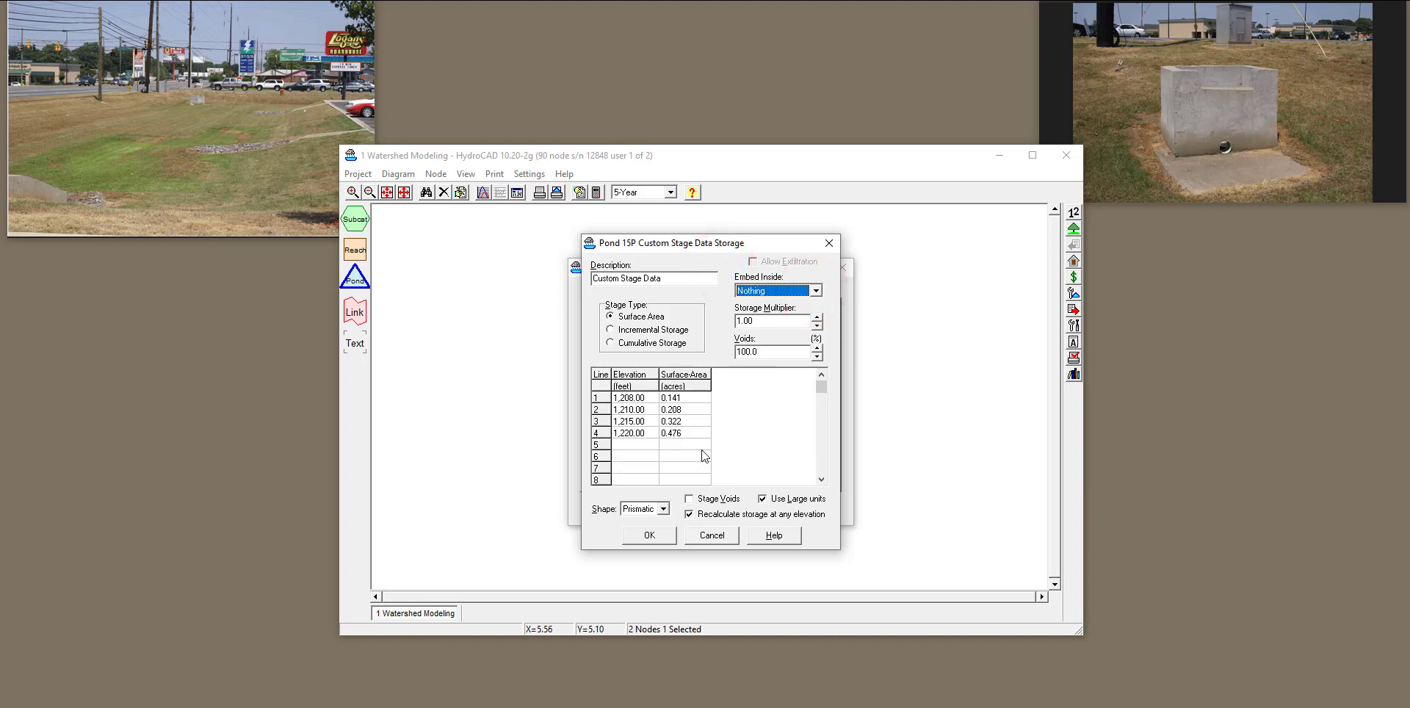
click(764, 499)
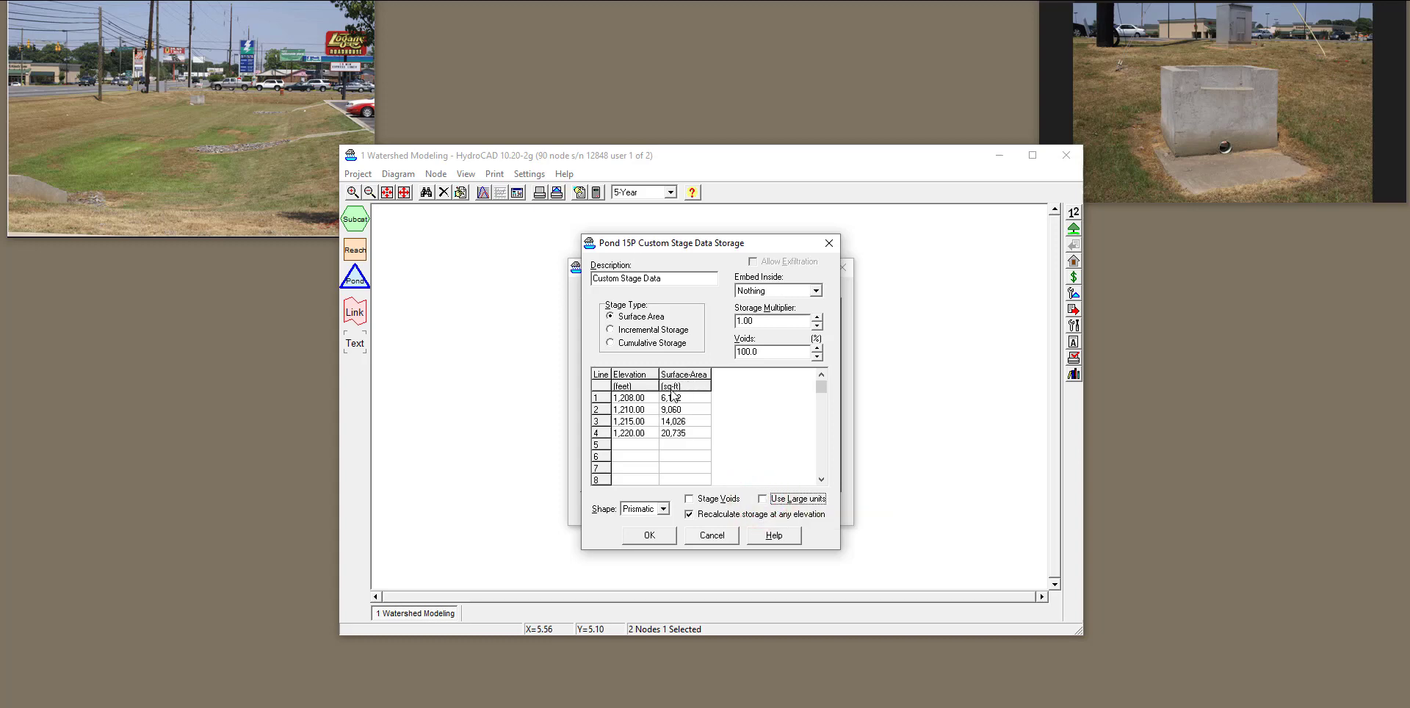
click(763, 499)
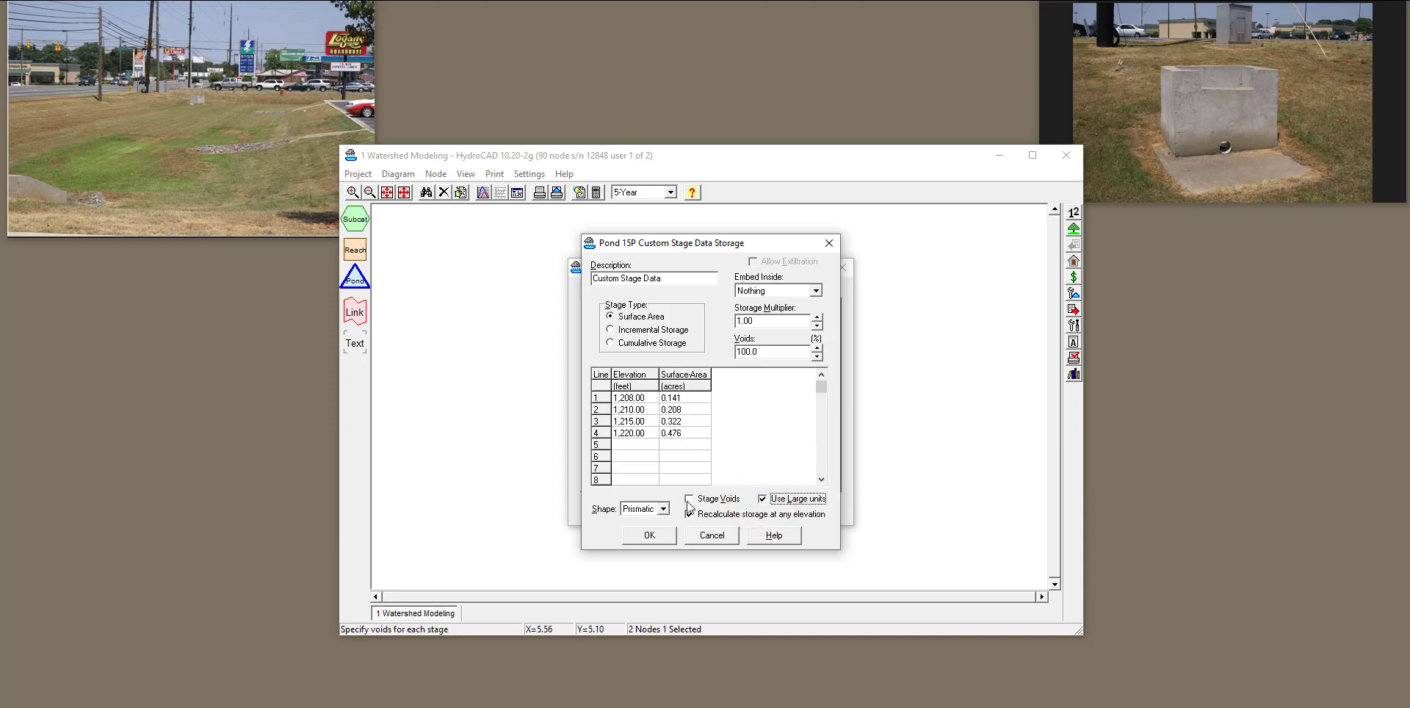
click(665, 534)
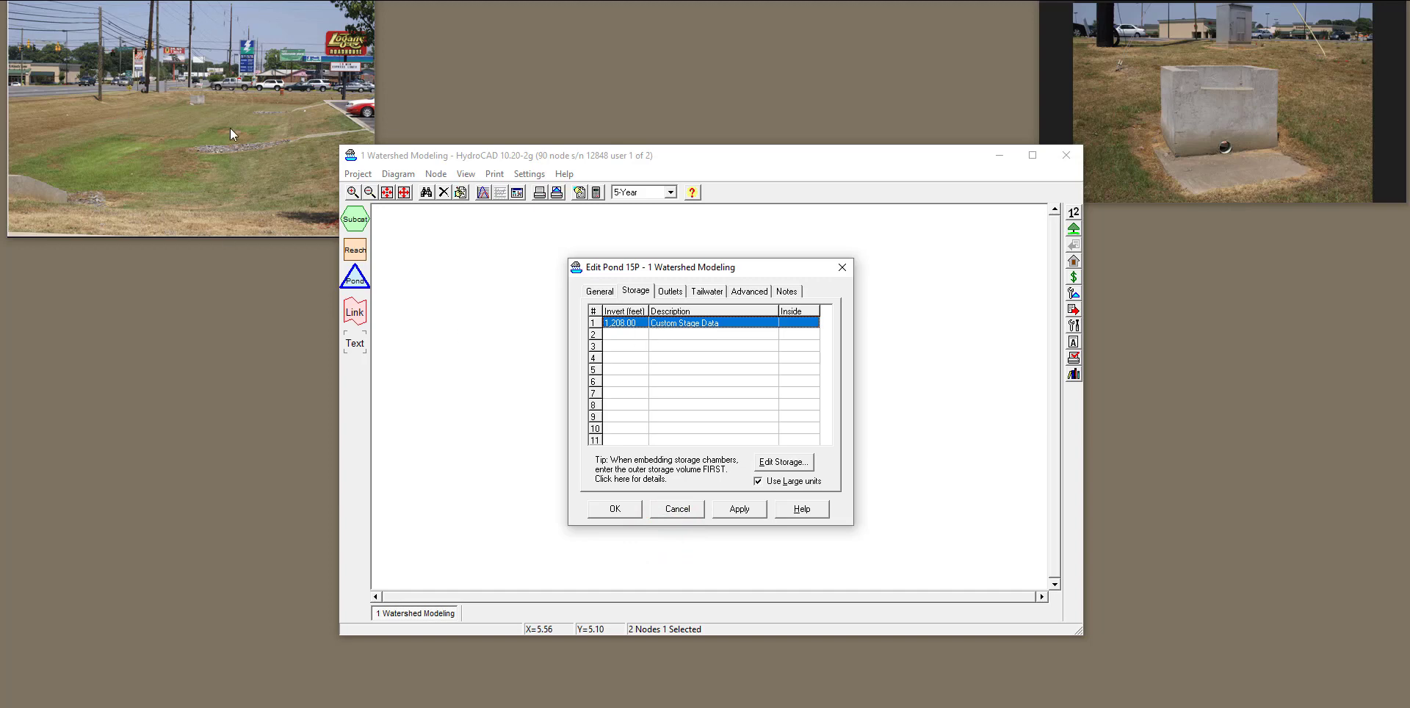
Add a Custom Weir/Orifice device to pond 15P's outlet list.
click(670, 291)
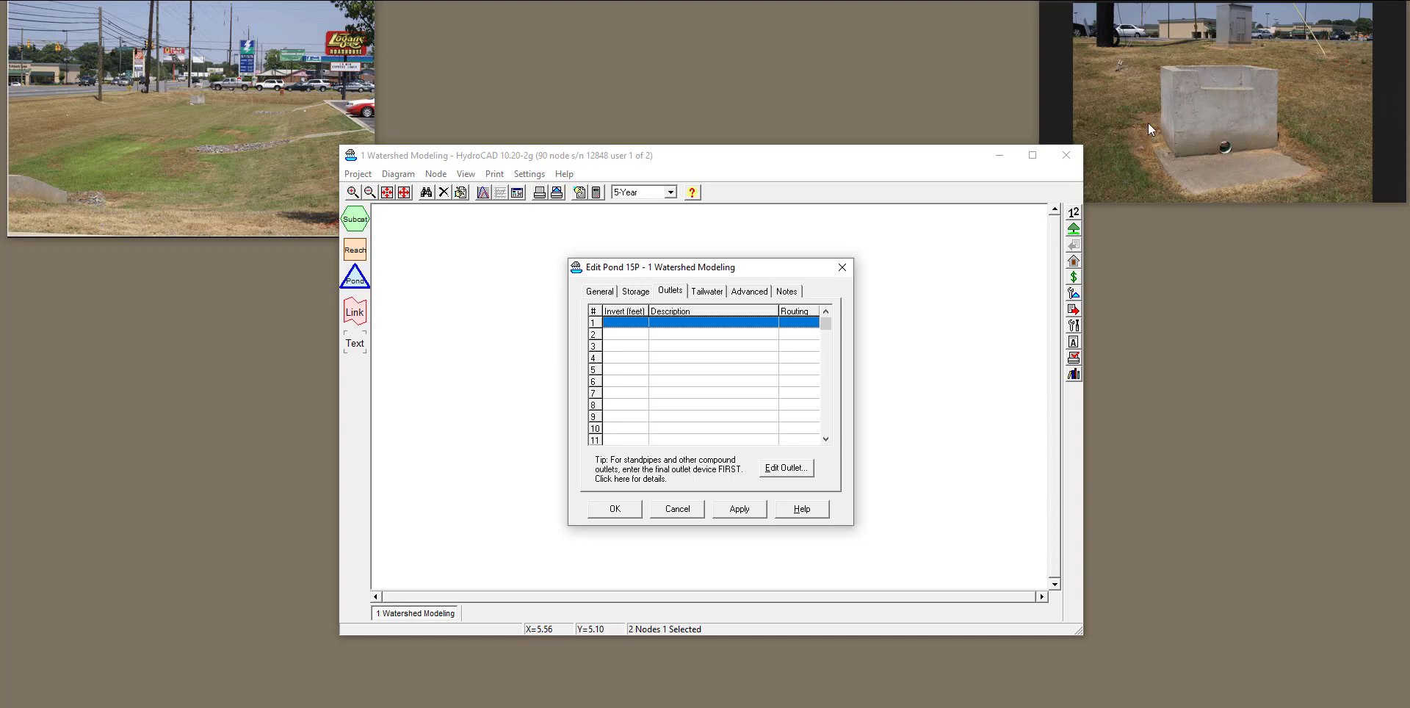
double_click(679, 330)
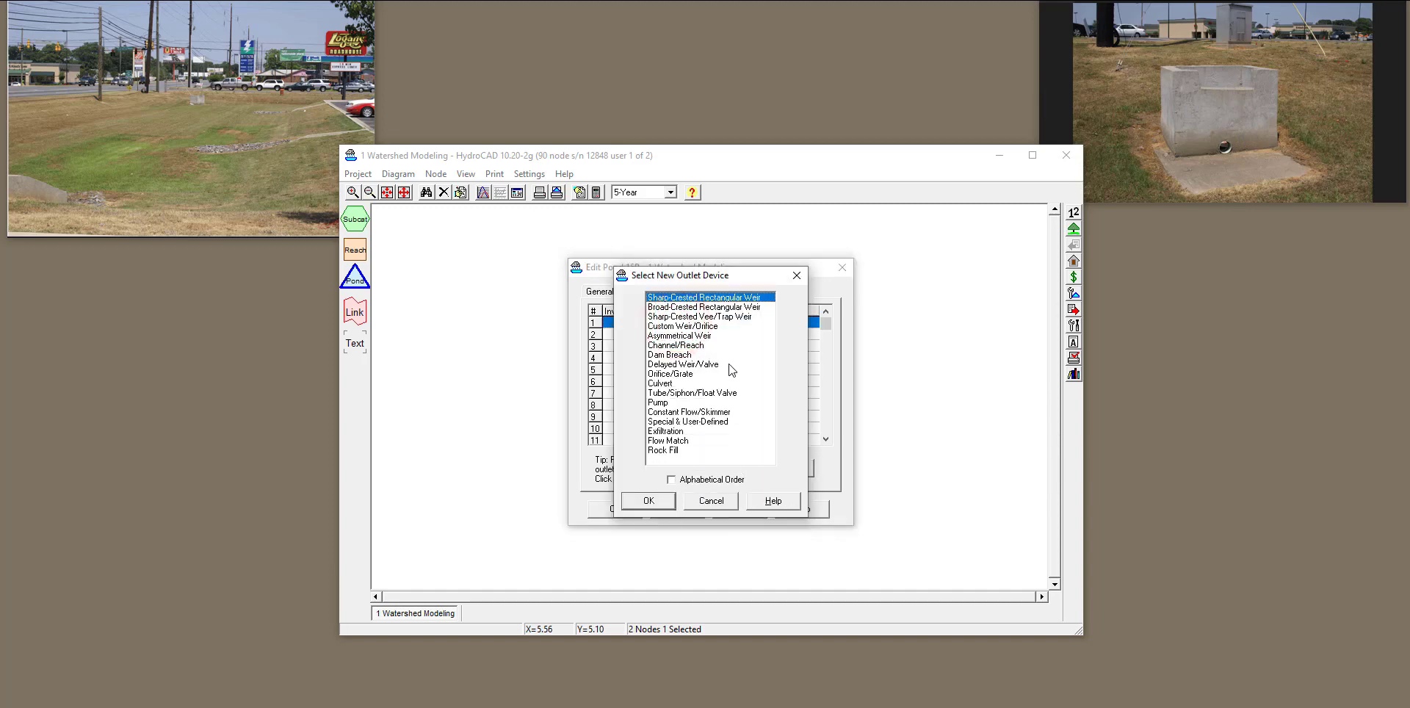
click(691, 325)
click(650, 500)
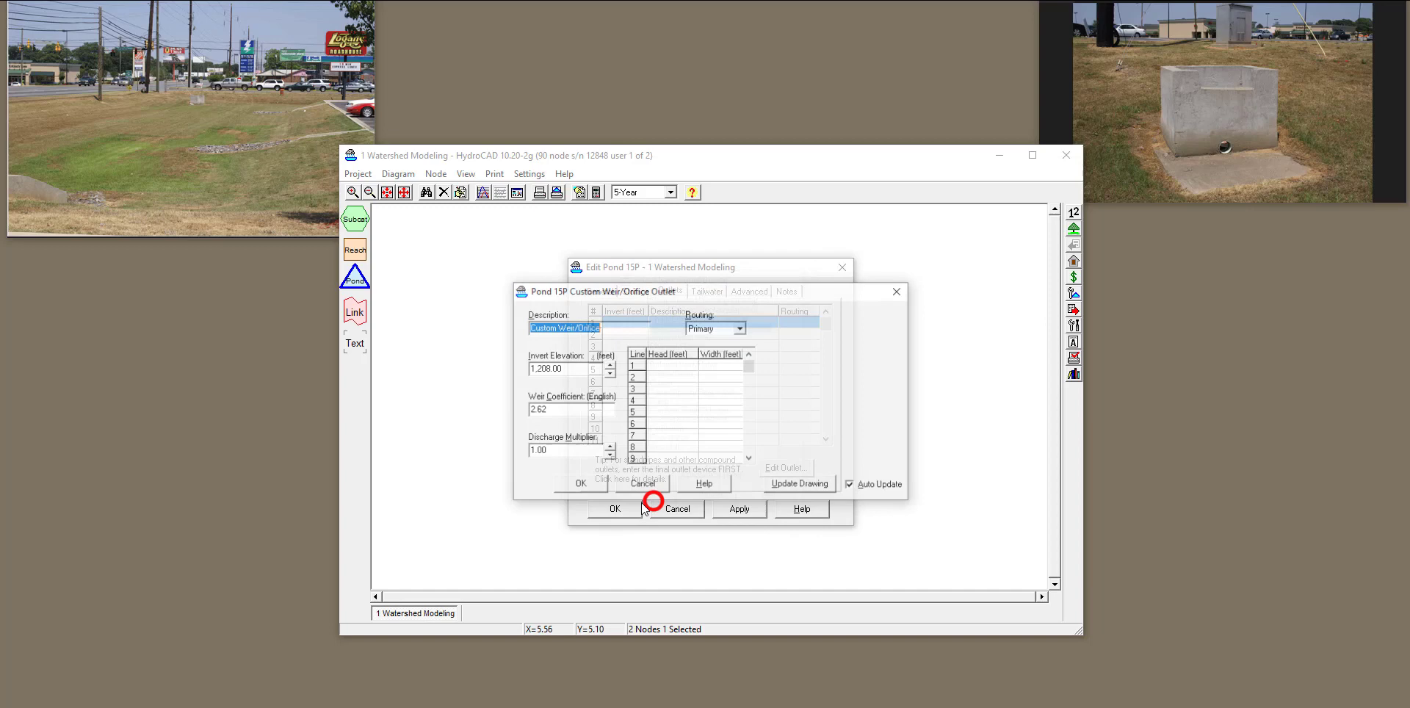
Describe the outlet as 'Custom Weir' and set its invert elevation to 0.
click(596, 328)
key(BackSpace)
key(BackSpace)
key(BackSpace)
key(BackSpace)
key(BackSpace)
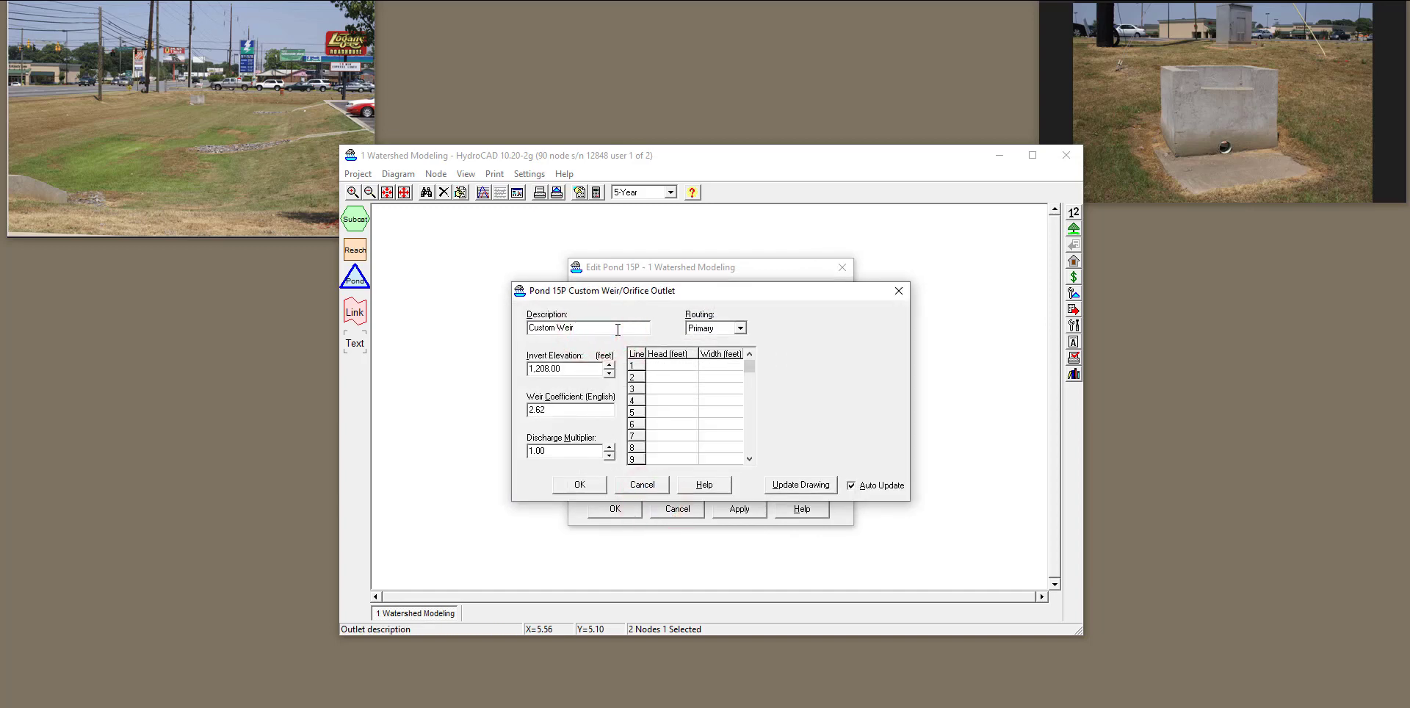
click(568, 369)
drag(568, 368, 517, 366)
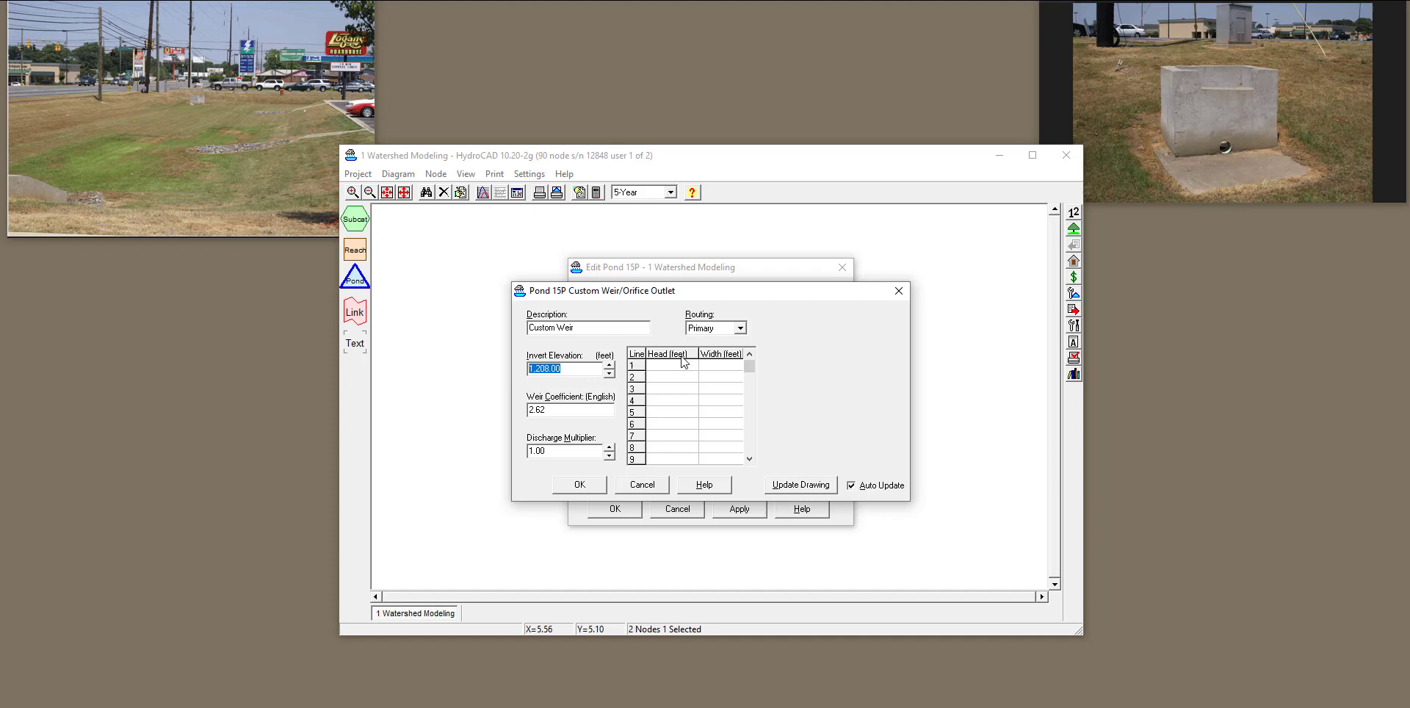
double_click(567, 368)
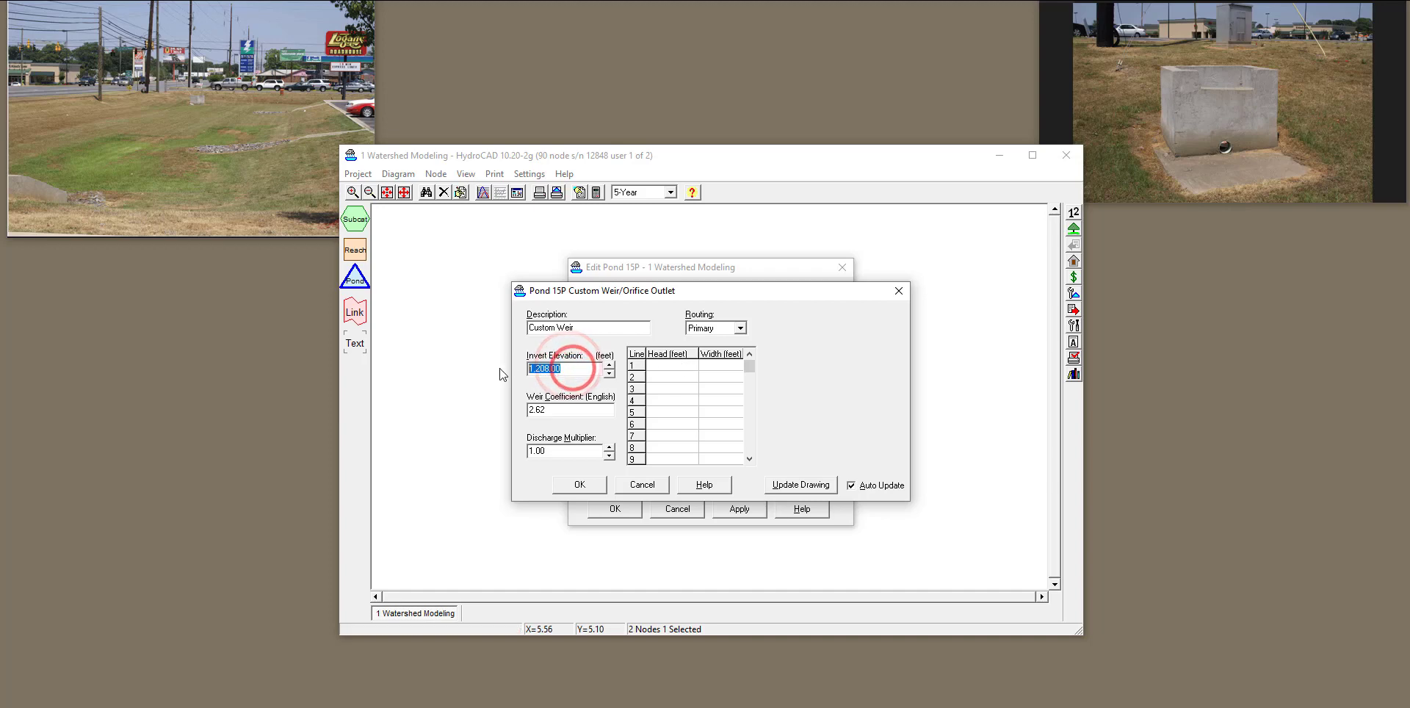
text(0)
click(683, 369)
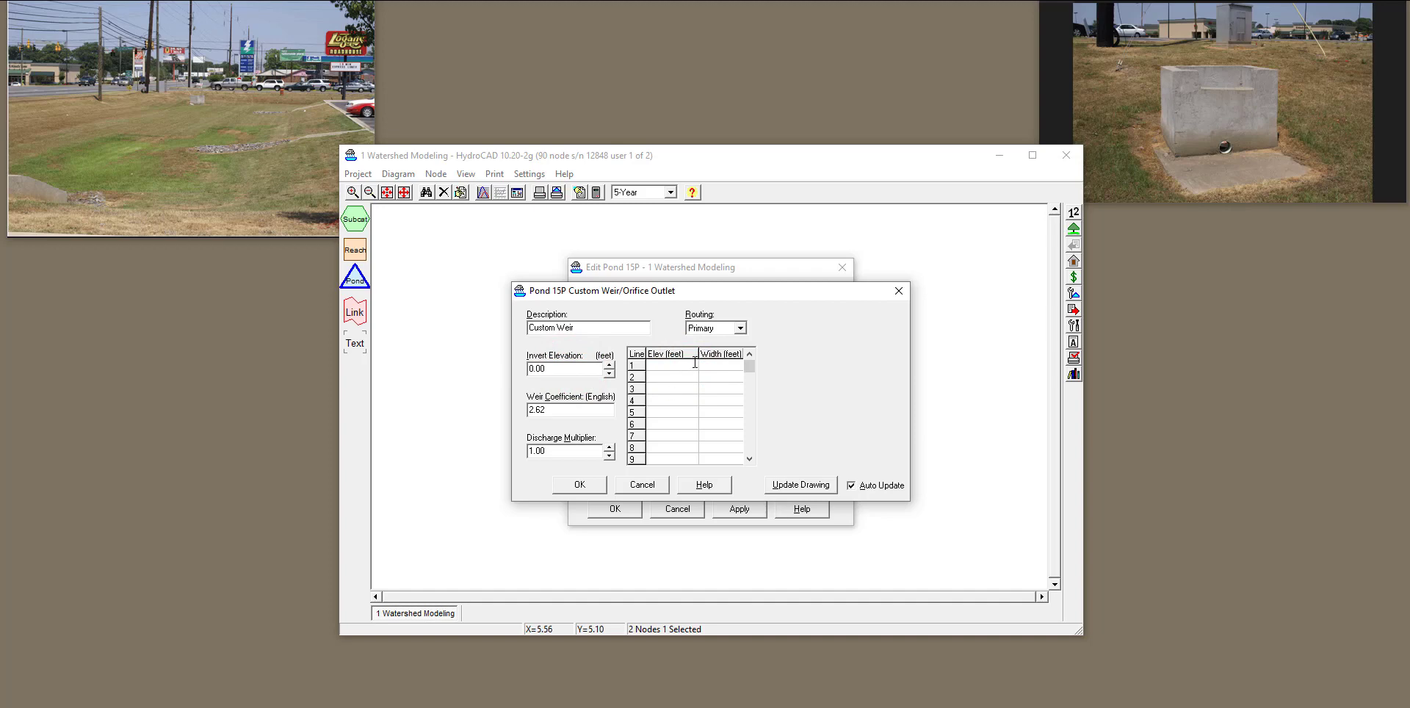
Paste four elevation–width pairs (1,210–1,214 ft, widths 2–14 ft) into the weir table and confirm.
click(705, 485)
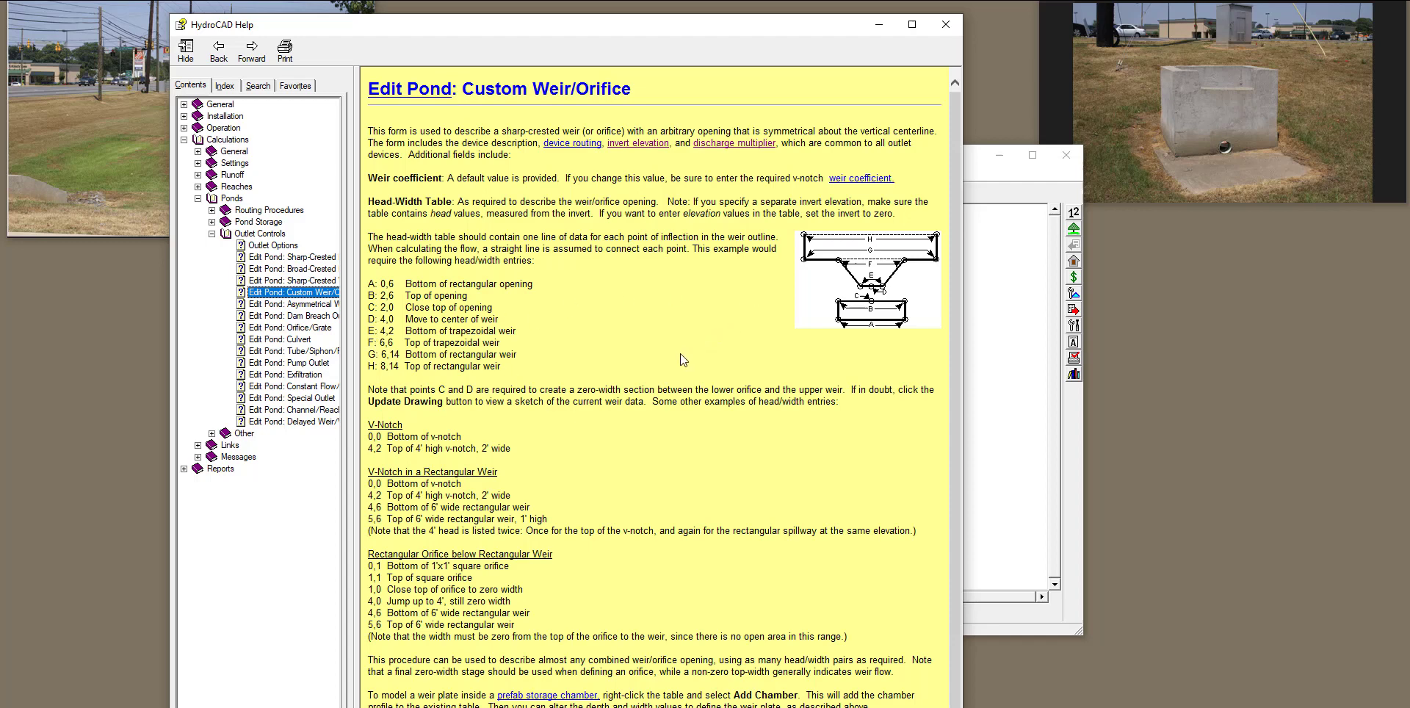
drag(848, 26, 204, 225)
click(656, 361)
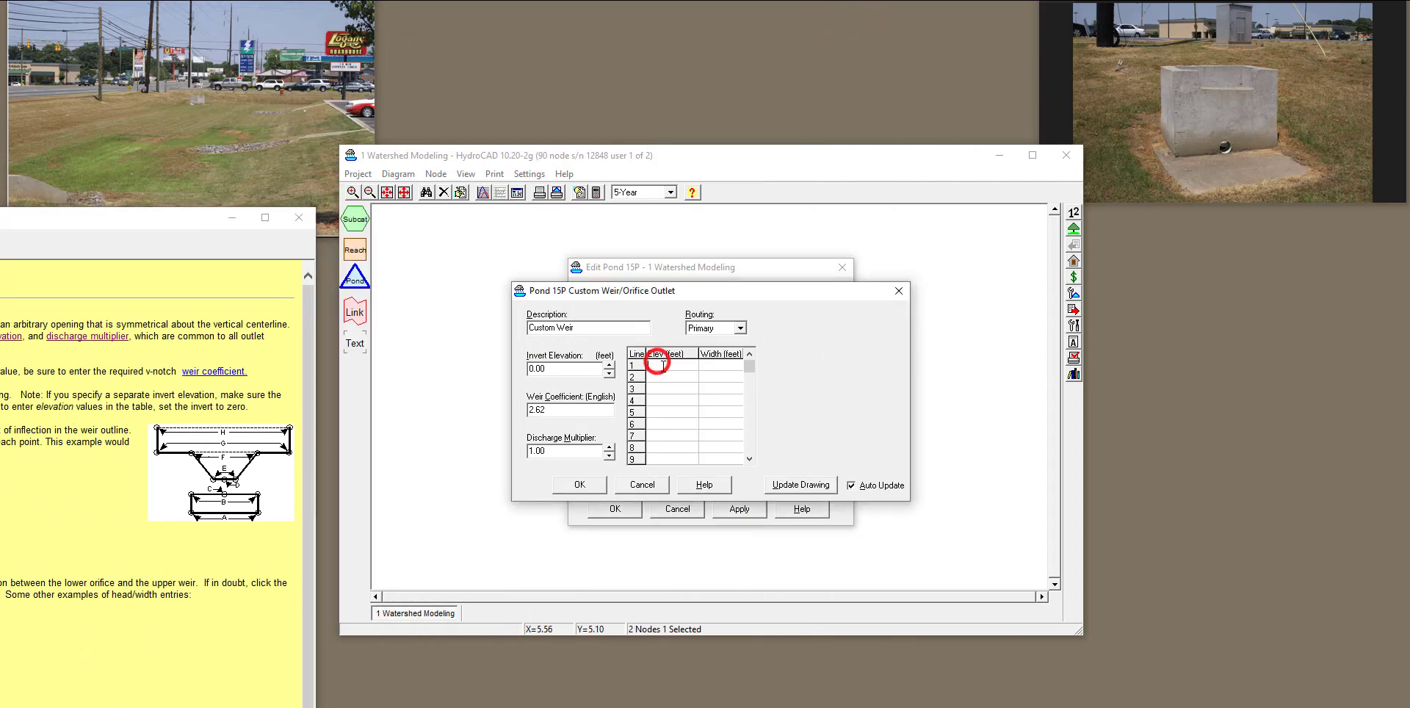
text(1,210.00	2.00 1,212.00	6.00 1,212.00	14.00 1,214.00	14.00)
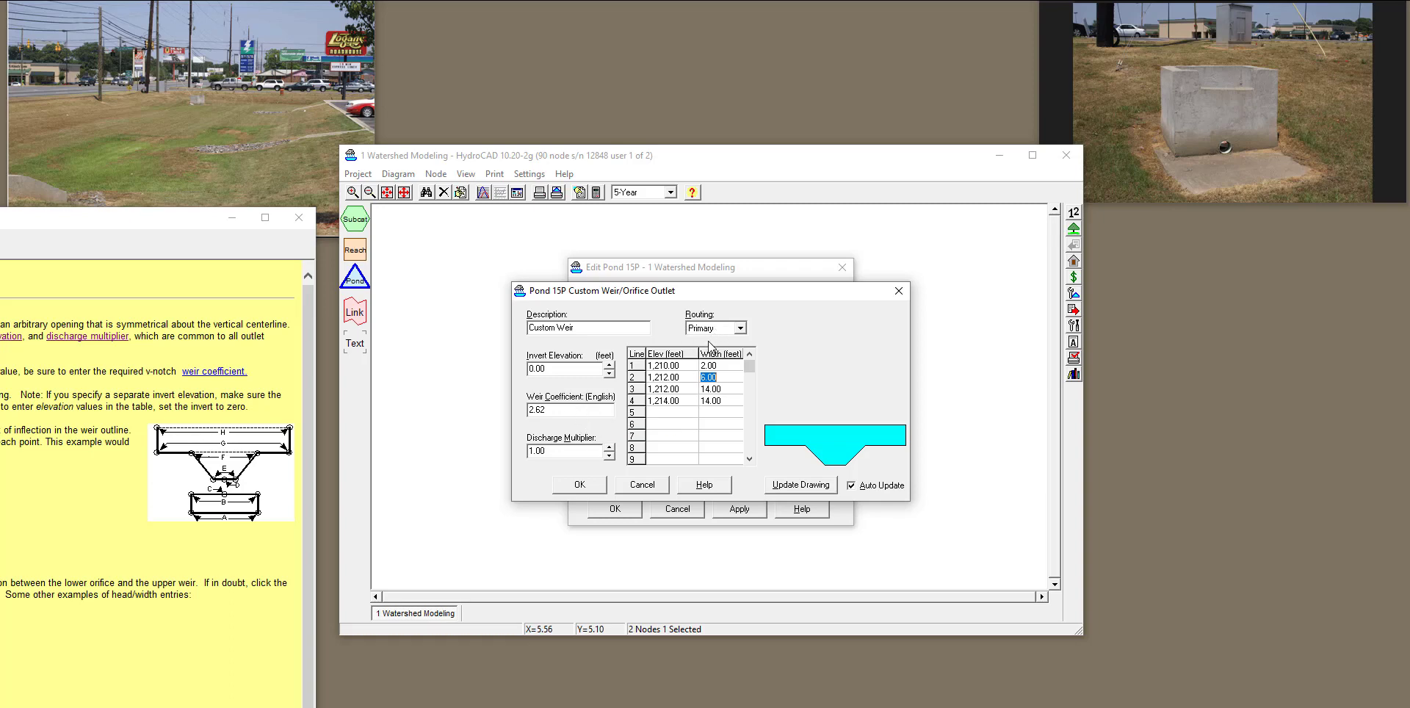
click(582, 484)
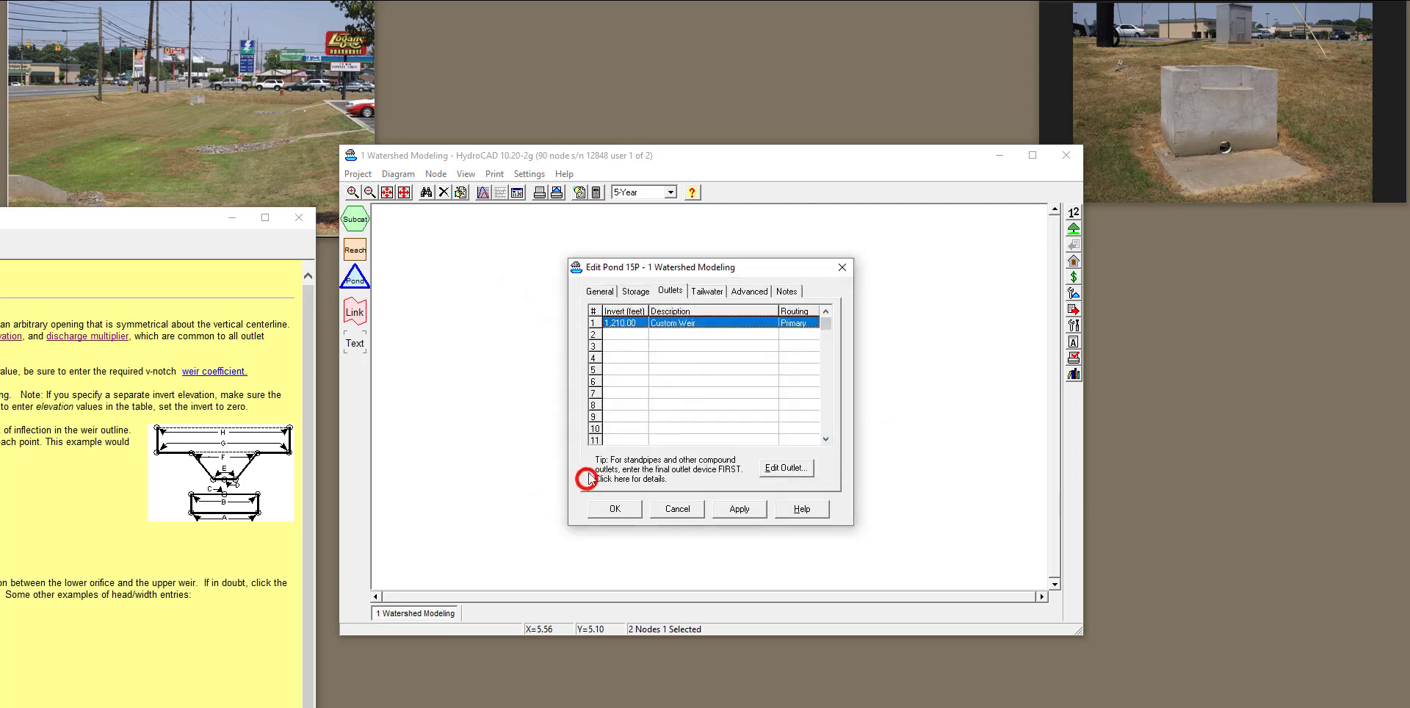
Review the pond's Tailwater and Advanced settings and accept the pond.
click(704, 291)
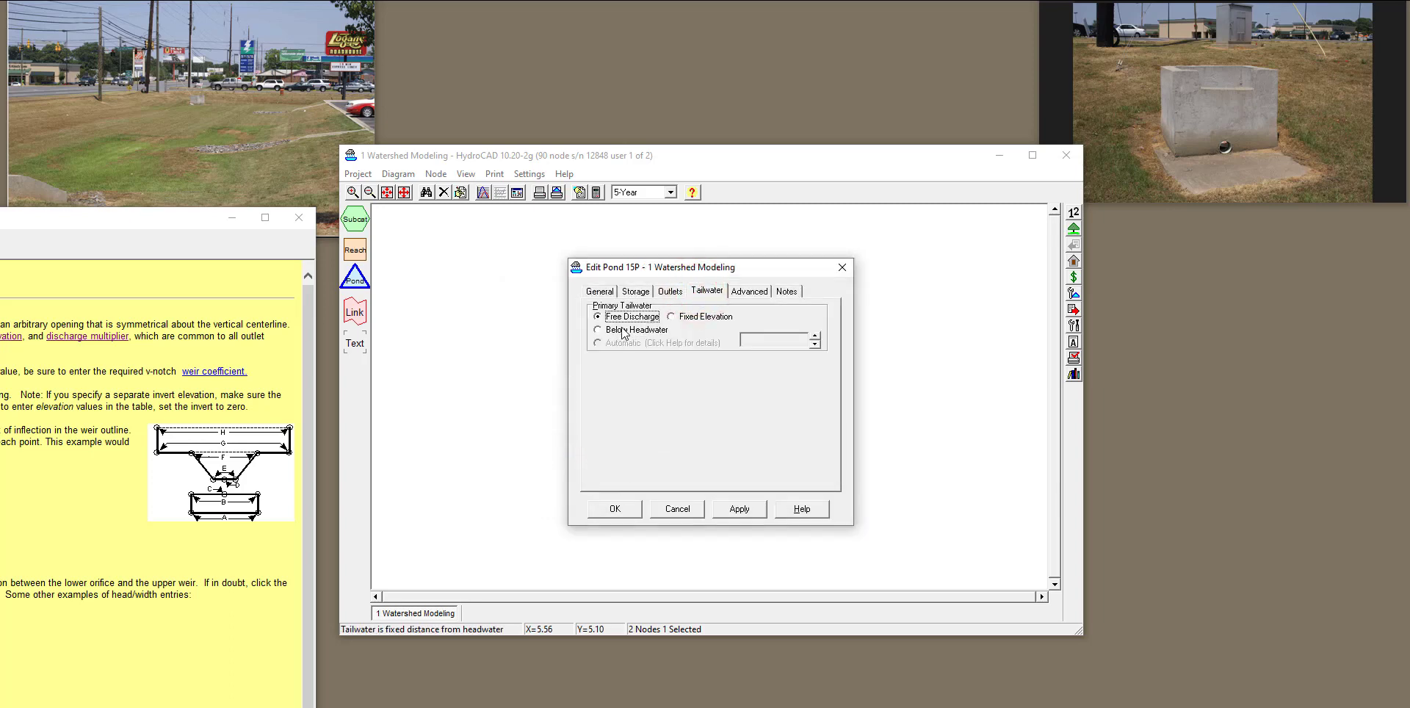
click(747, 293)
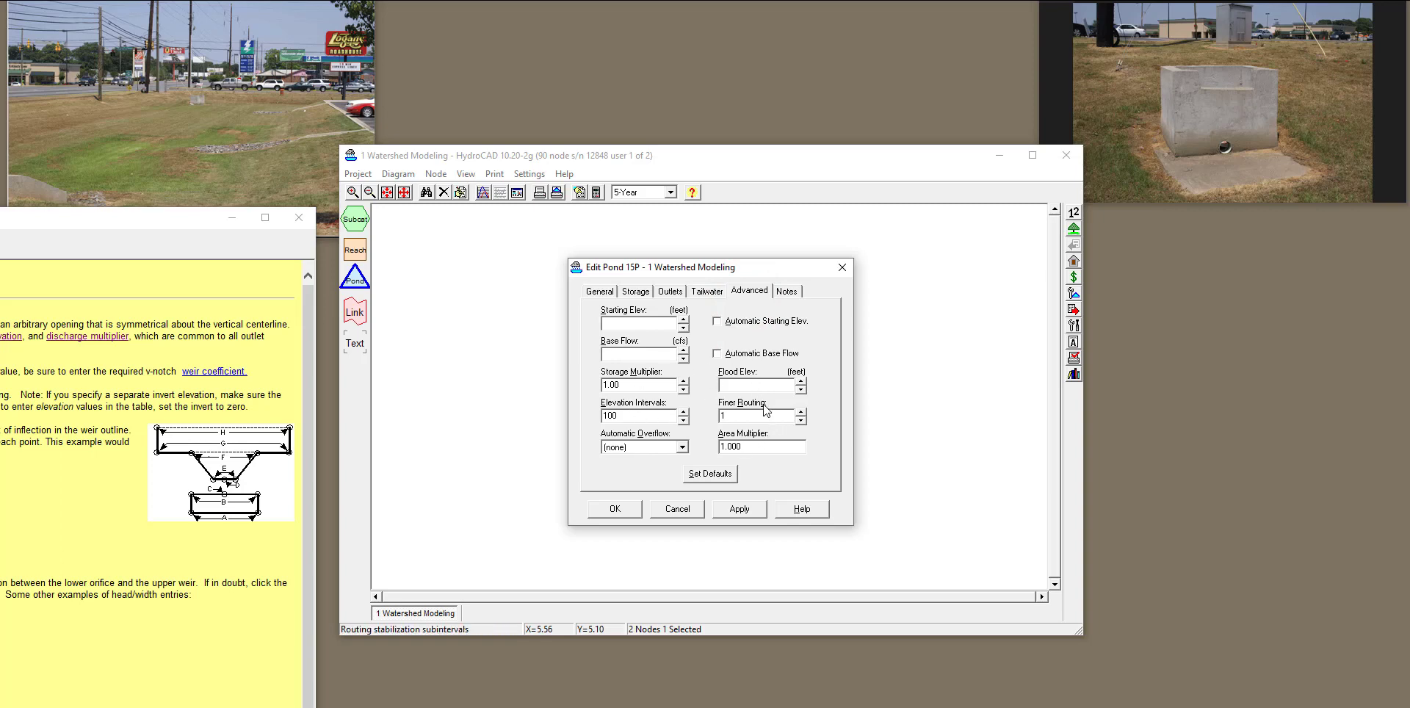
click(599, 290)
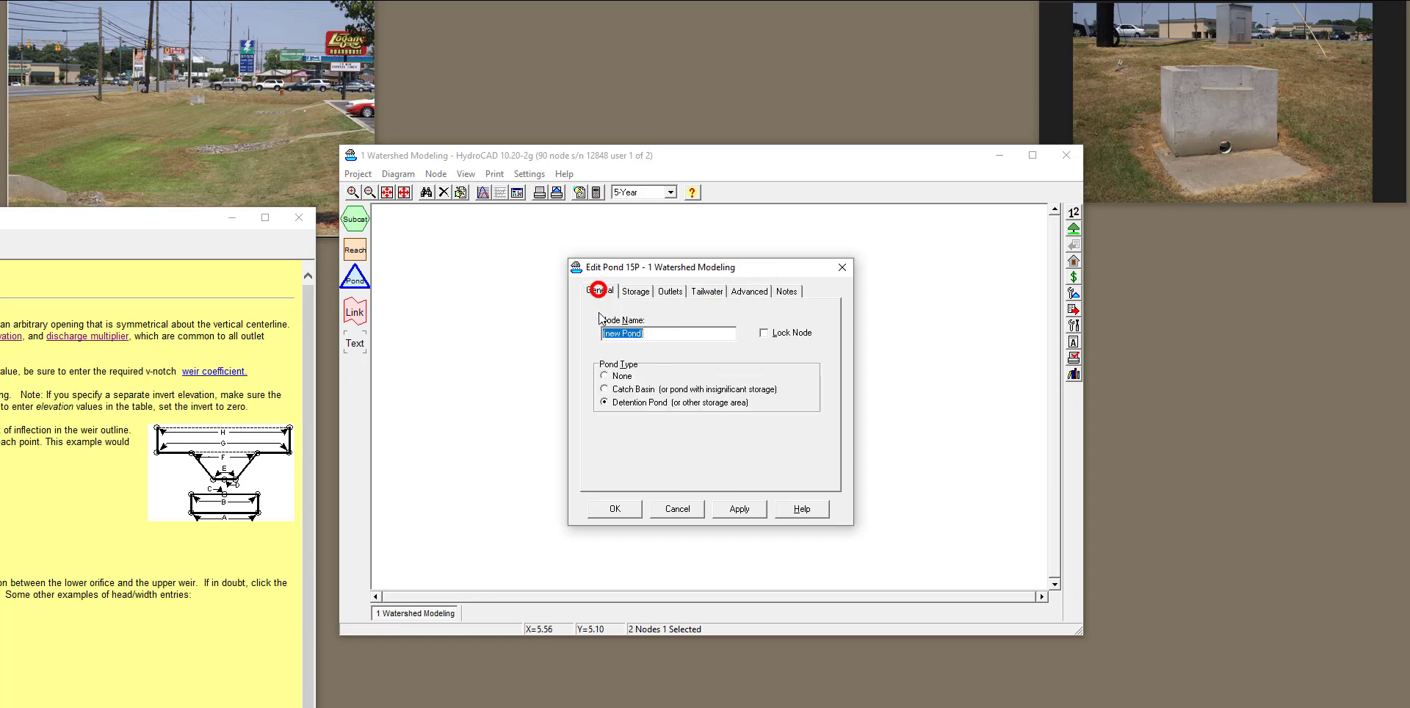
click(615, 510)
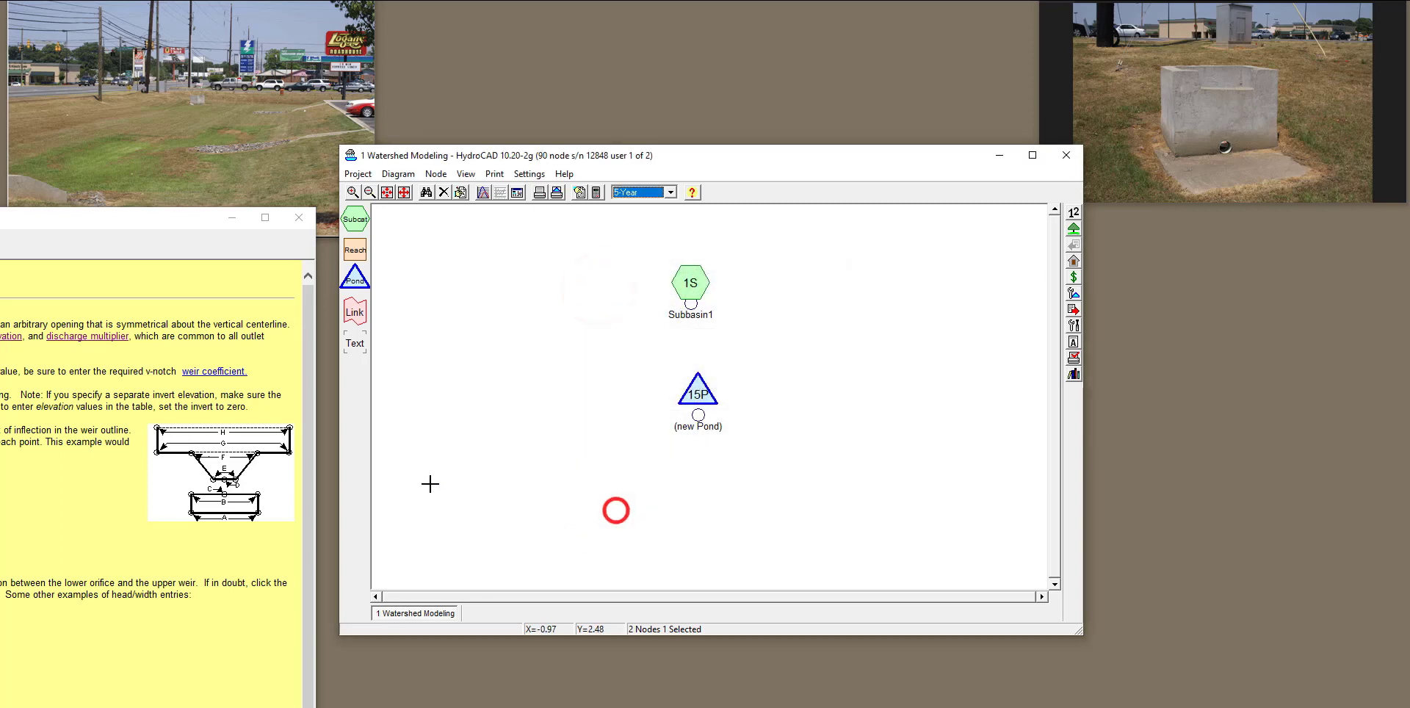
Rename pond 15P to 'Detention basin 1'.
right_click(710, 398)
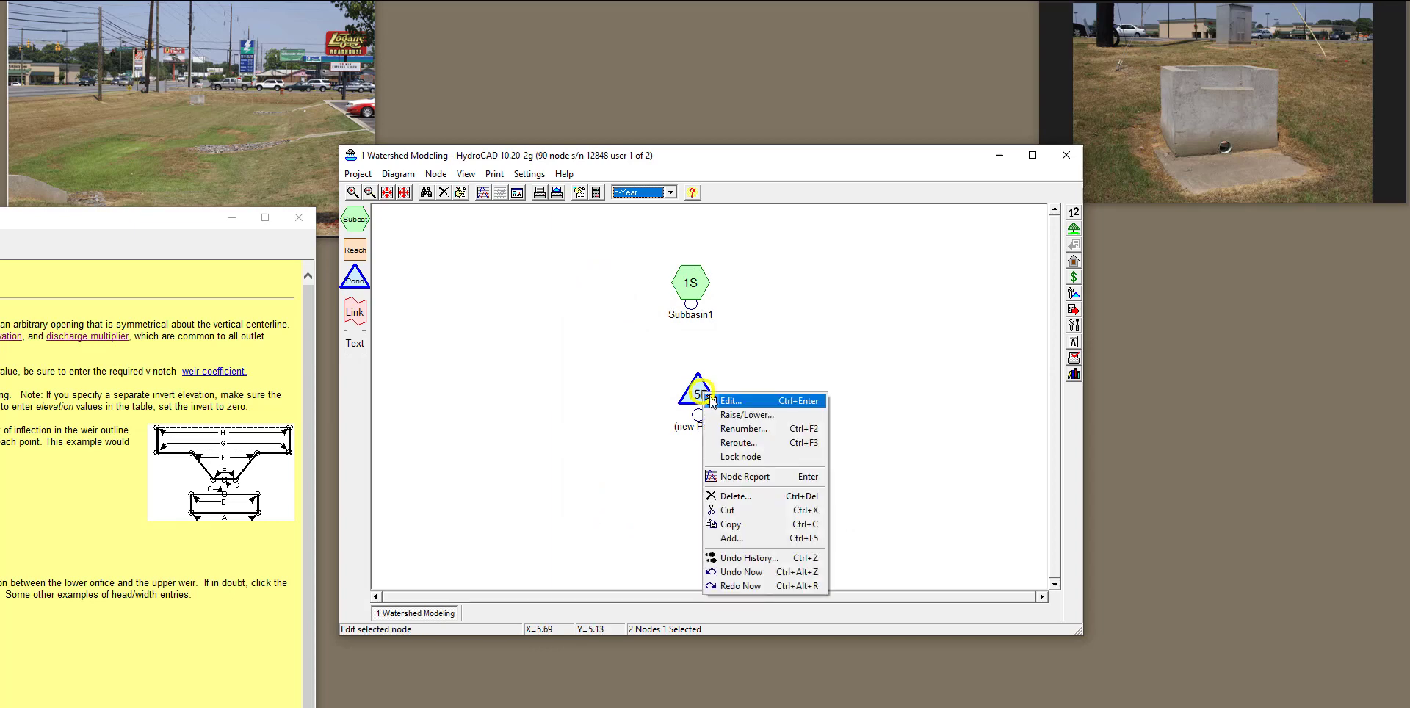
click(711, 400)
drag(666, 331, 559, 332)
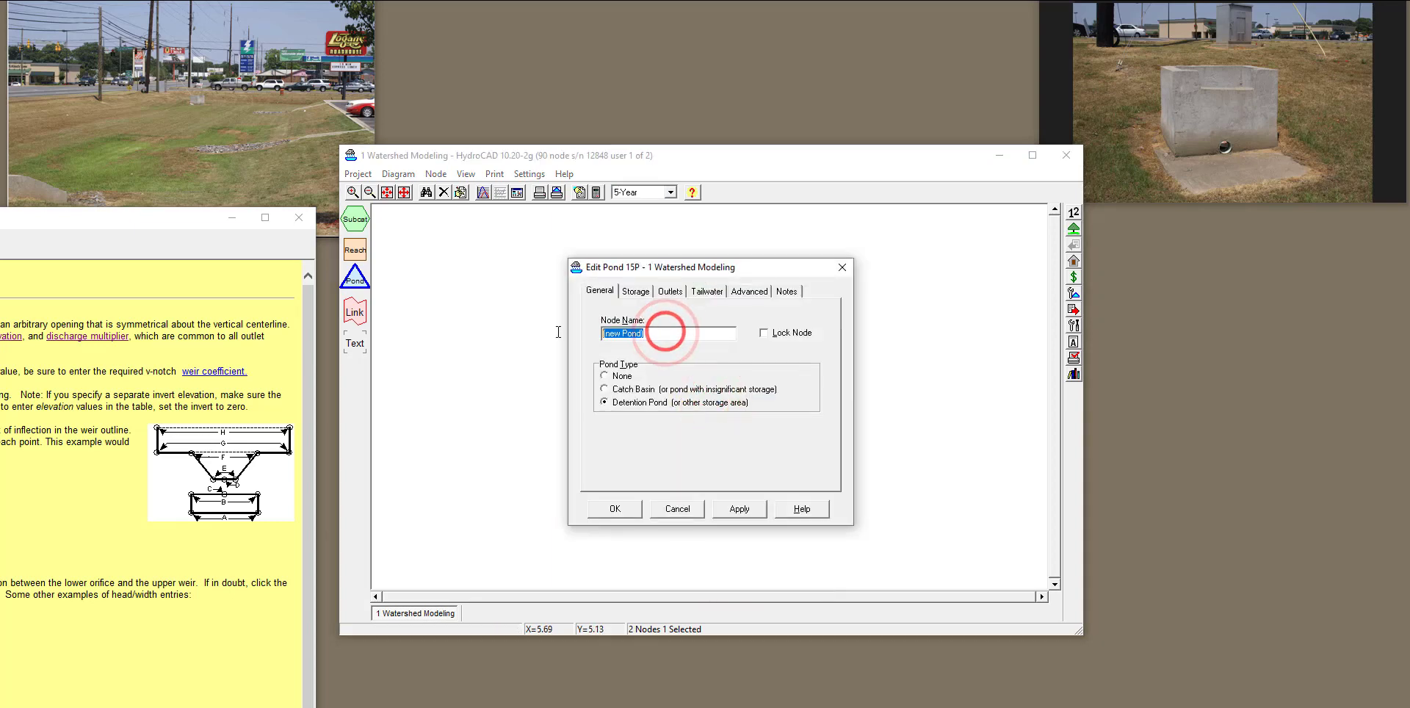
text(Detent)
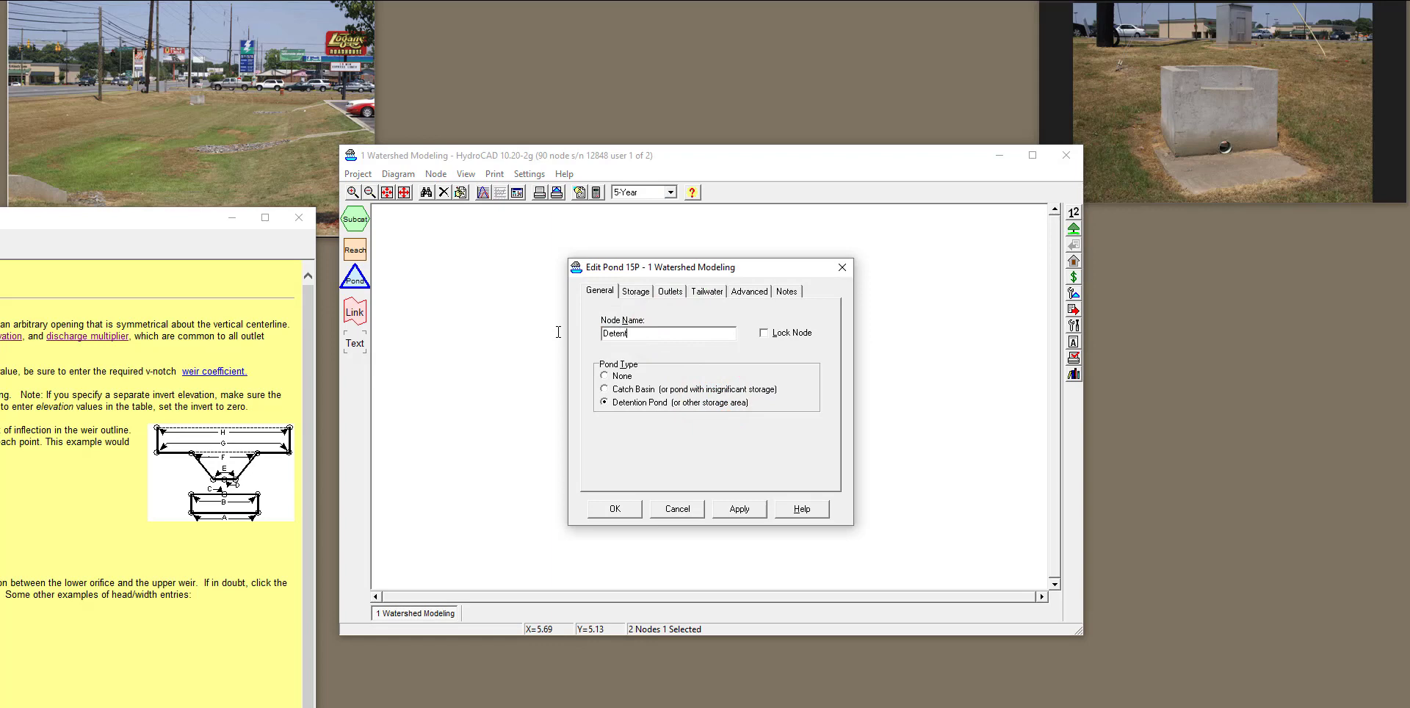
text(ion basin 1)
click(616, 512)
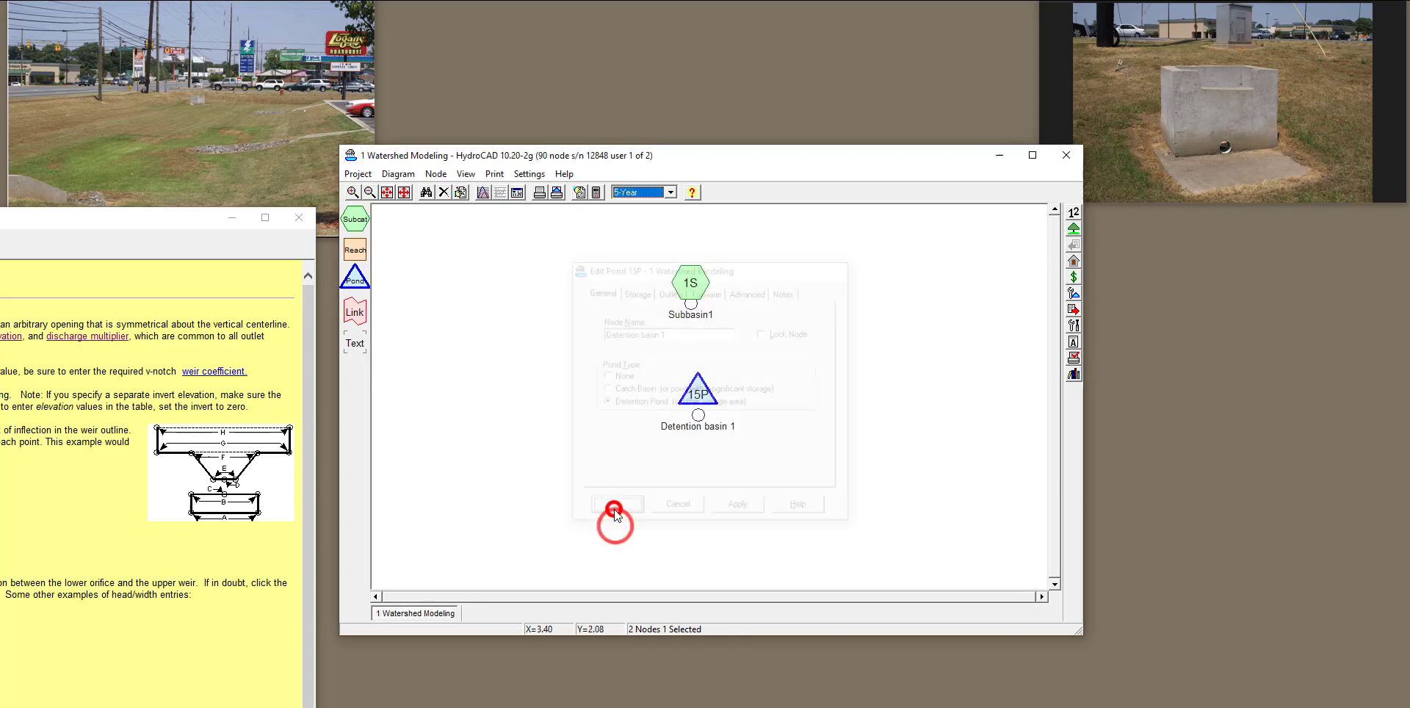
Link Subbasin1 into Detention basin 1 and view Subbasin1's runoff hydrograph peaking at 5.81 cfs.
drag(693, 305, 698, 385)
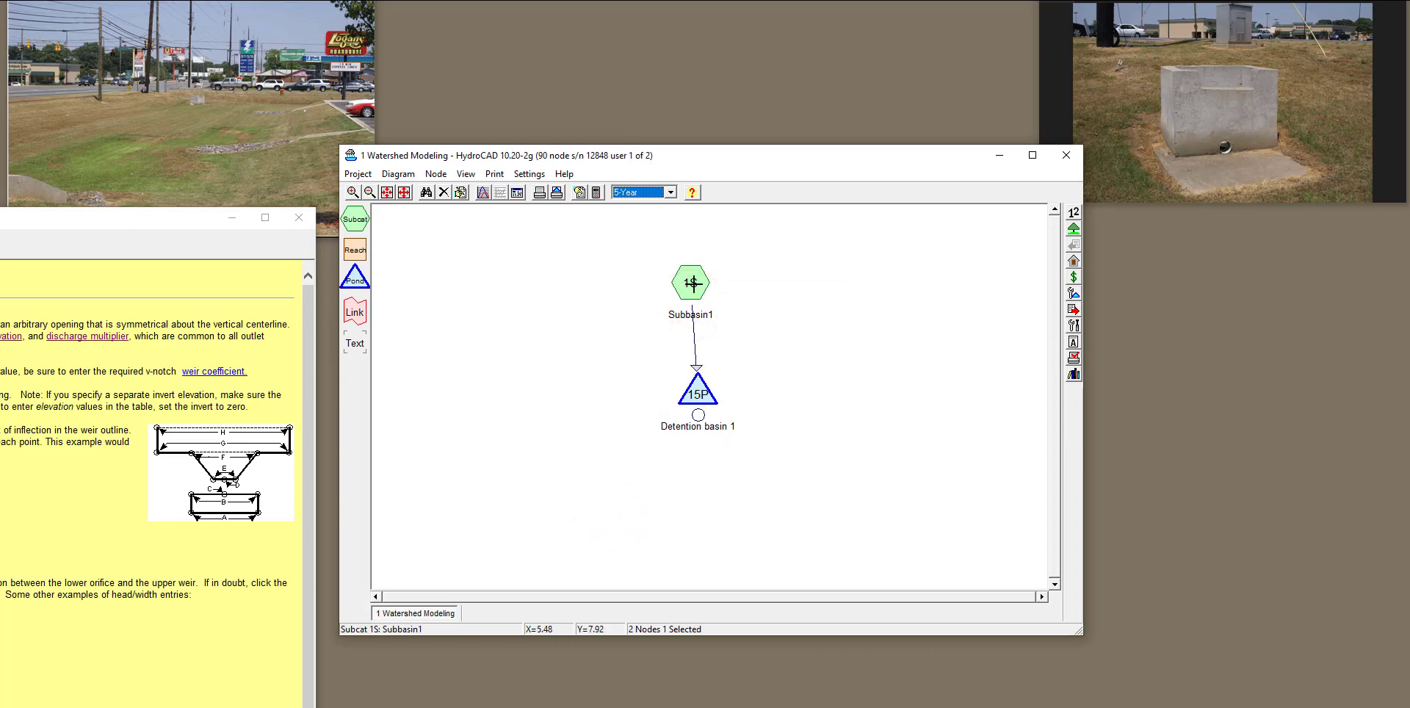
click(299, 218)
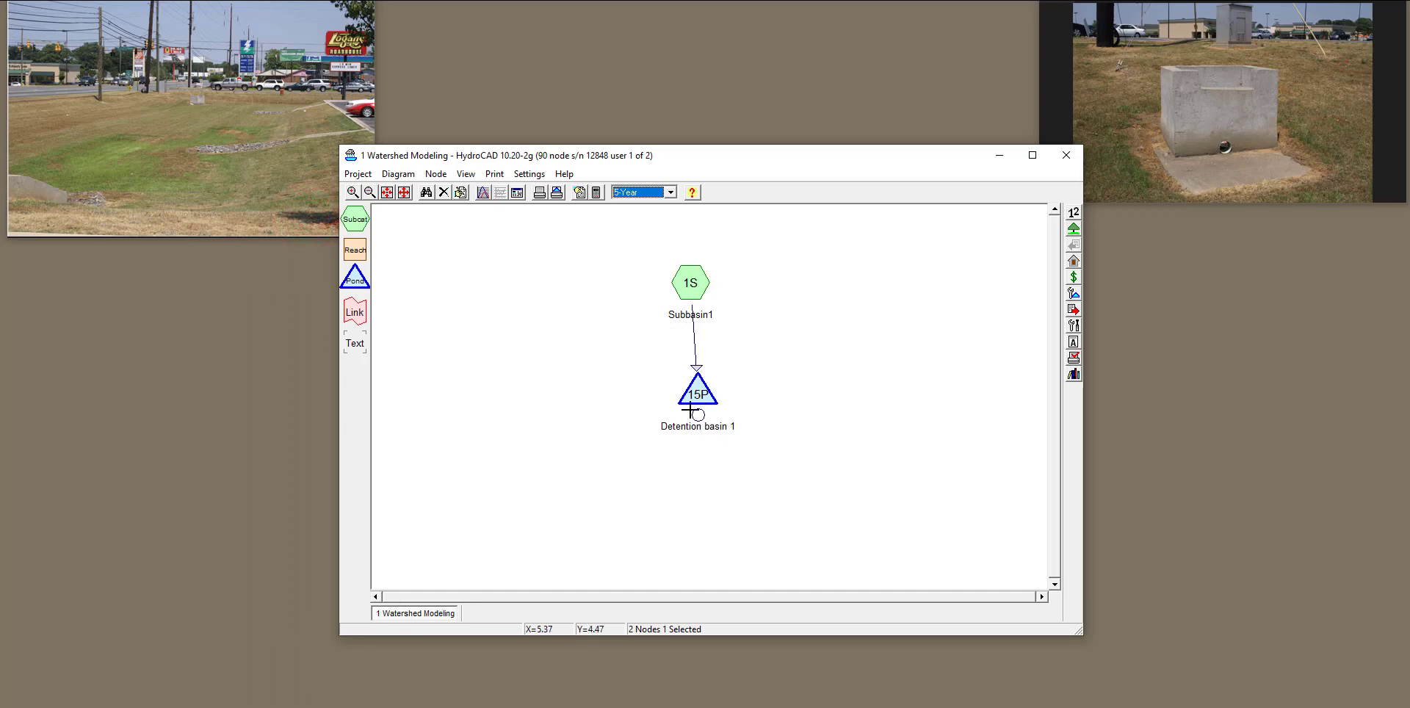
double_click(691, 281)
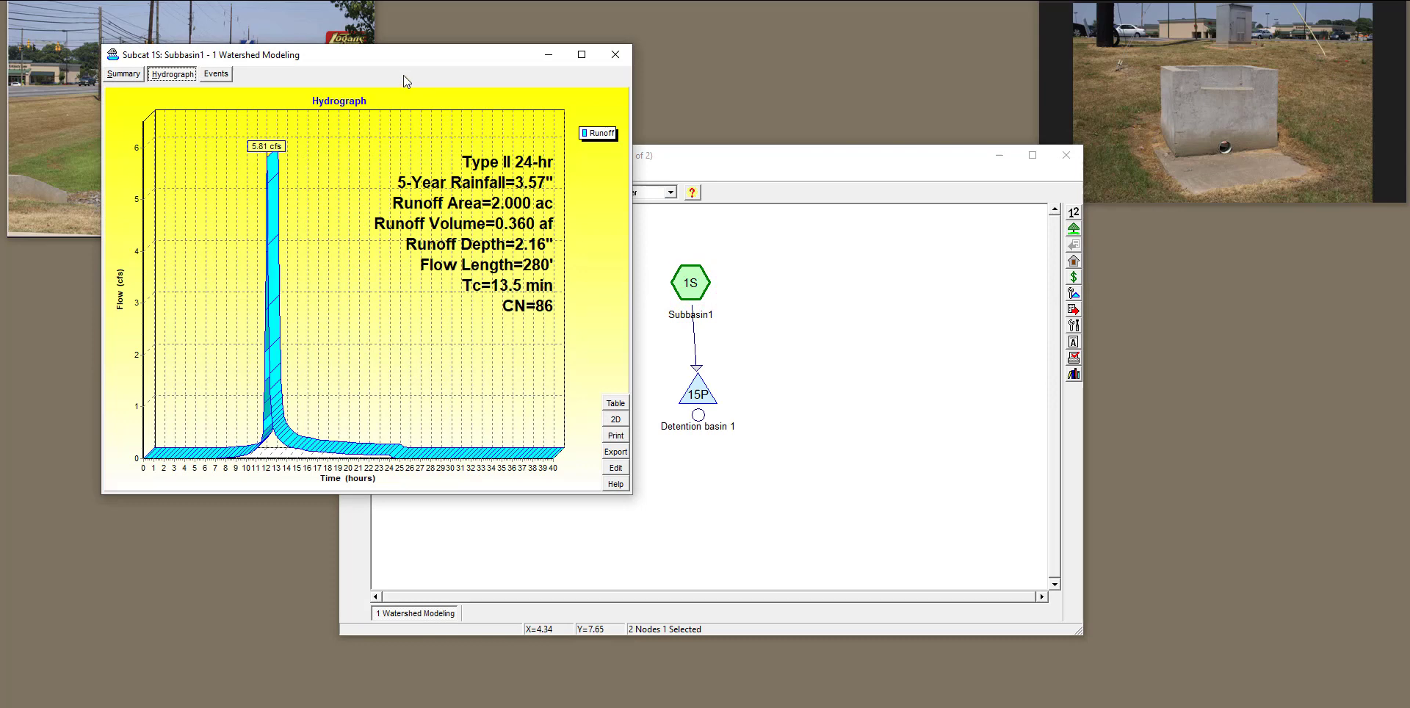
Swap Subbasin1's hydrograph for Detention basin 1's 2-D hydrograph: 5.81 cfs in, 0.04 cfs out.
drag(403, 59, 345, 112)
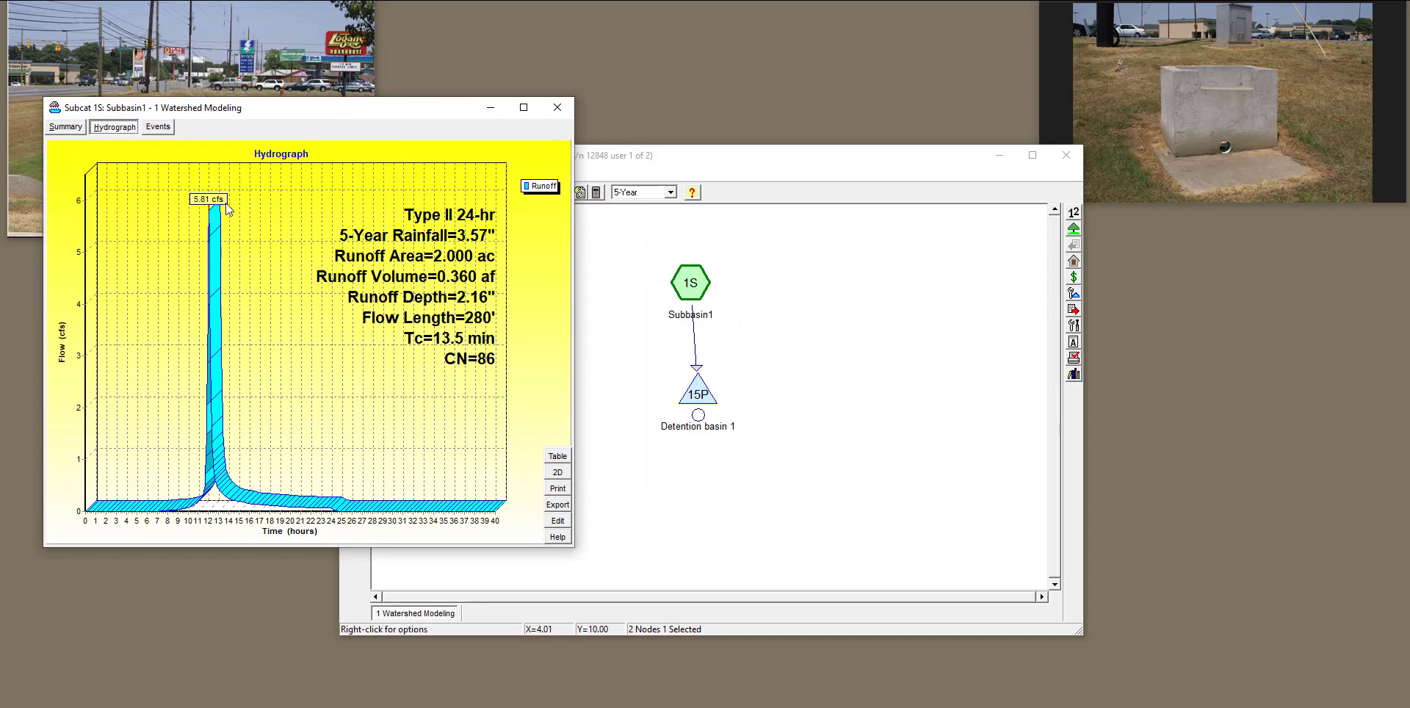
click(558, 107)
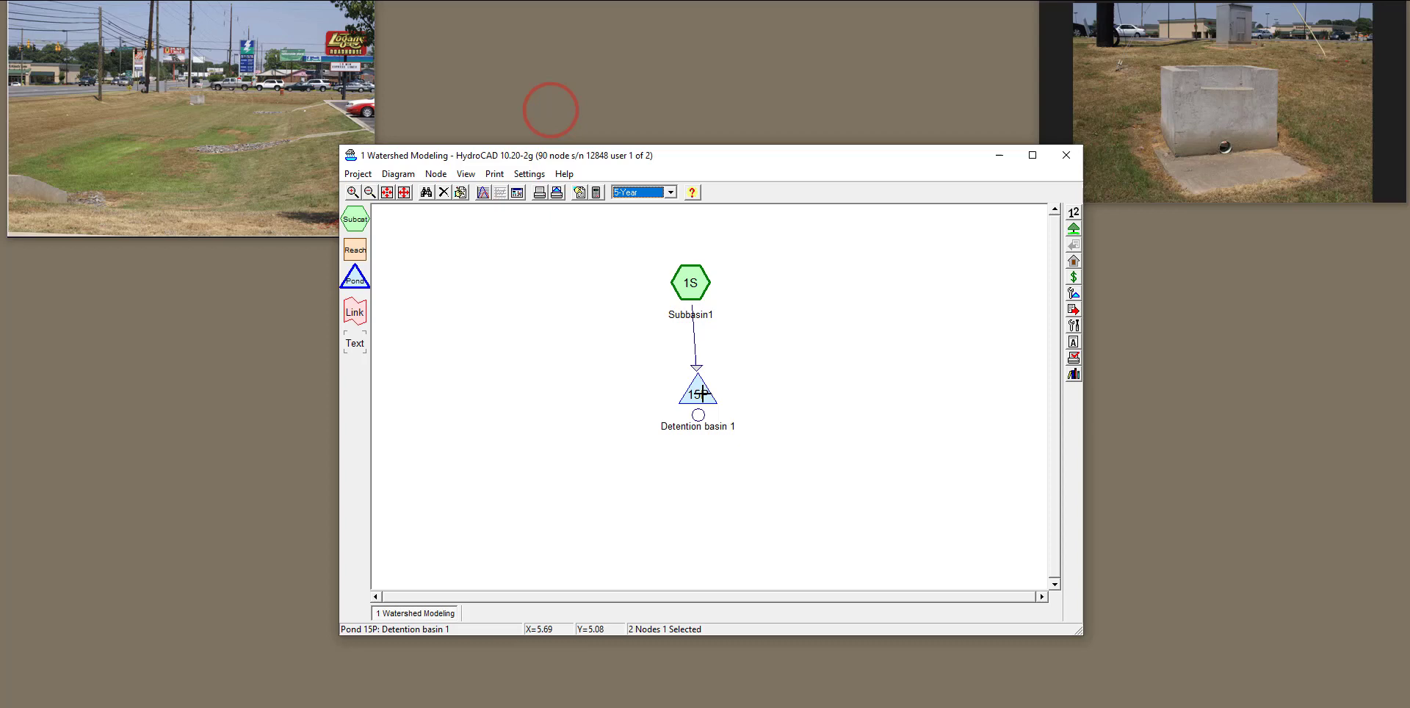
double_click(703, 393)
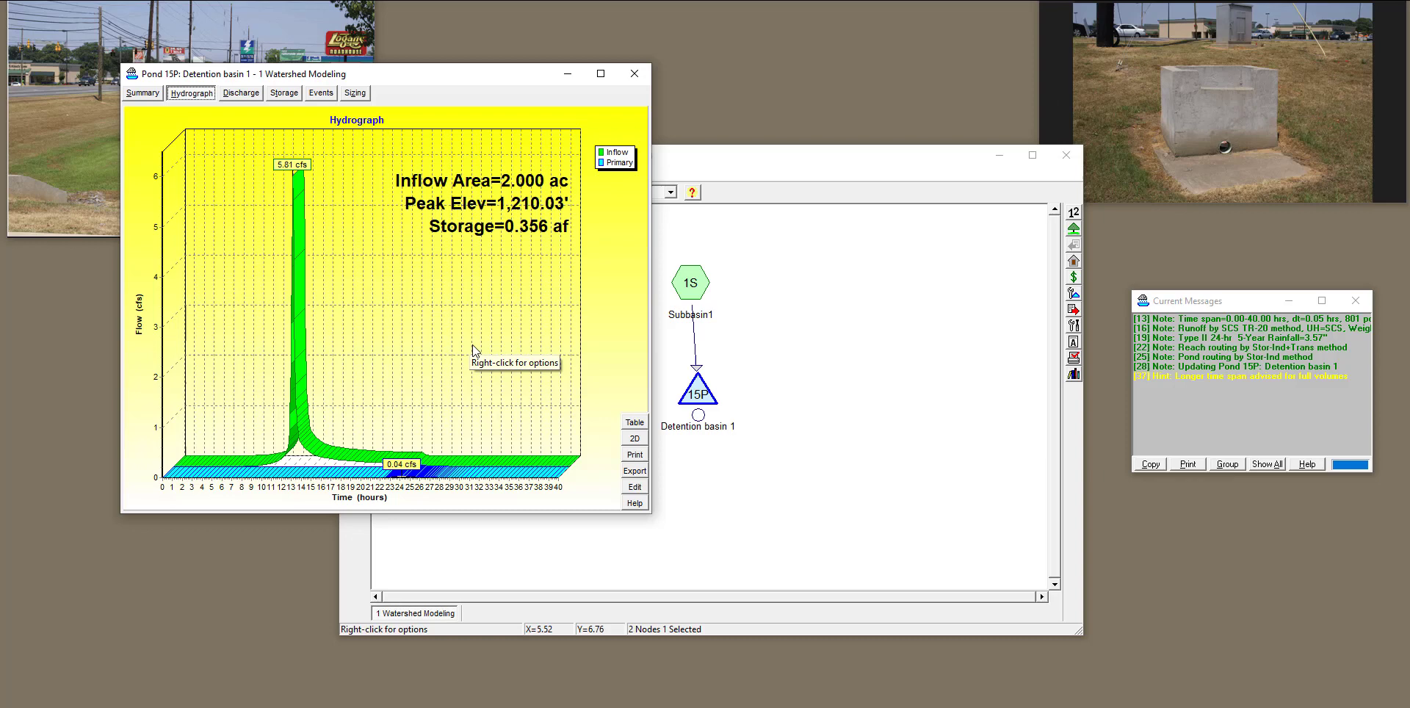
click(635, 439)
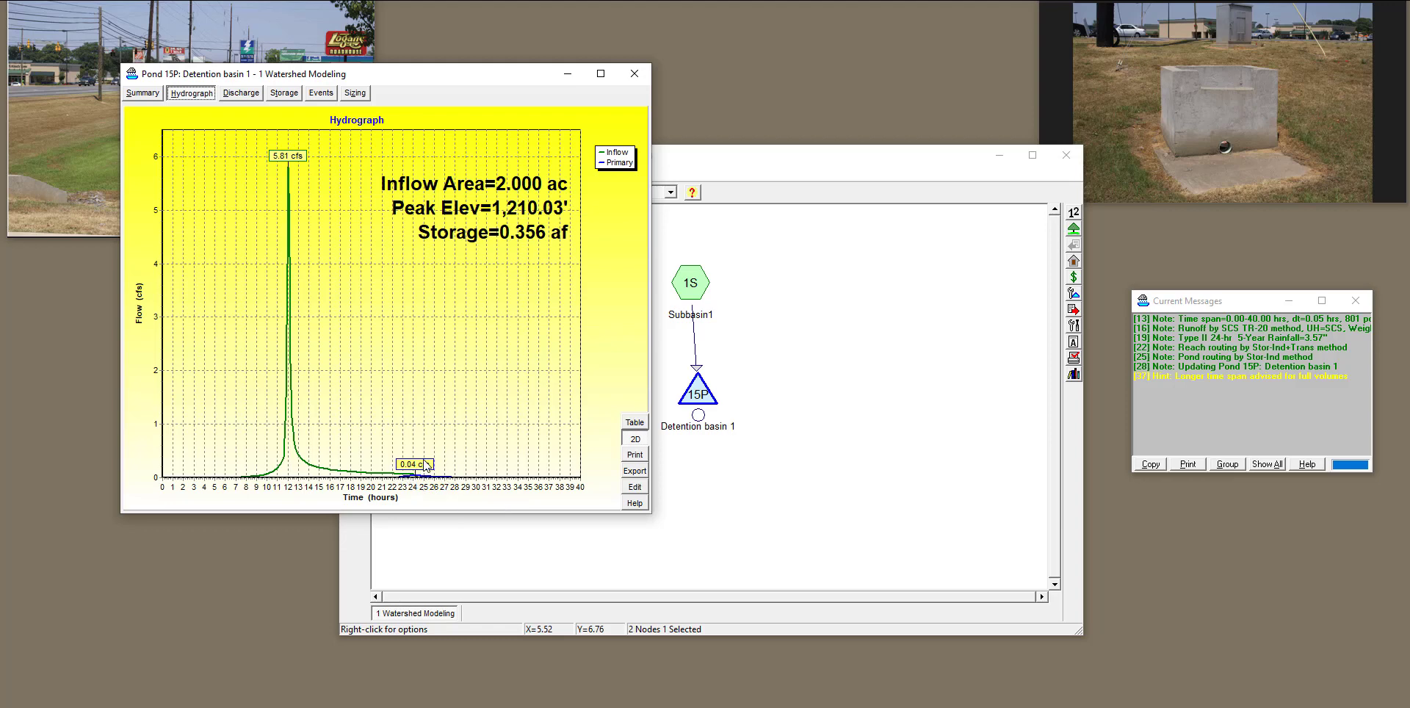
Add the Elevation report item to the pond hydrograph, peaking at 1,210.03 ft.
right_click(371, 288)
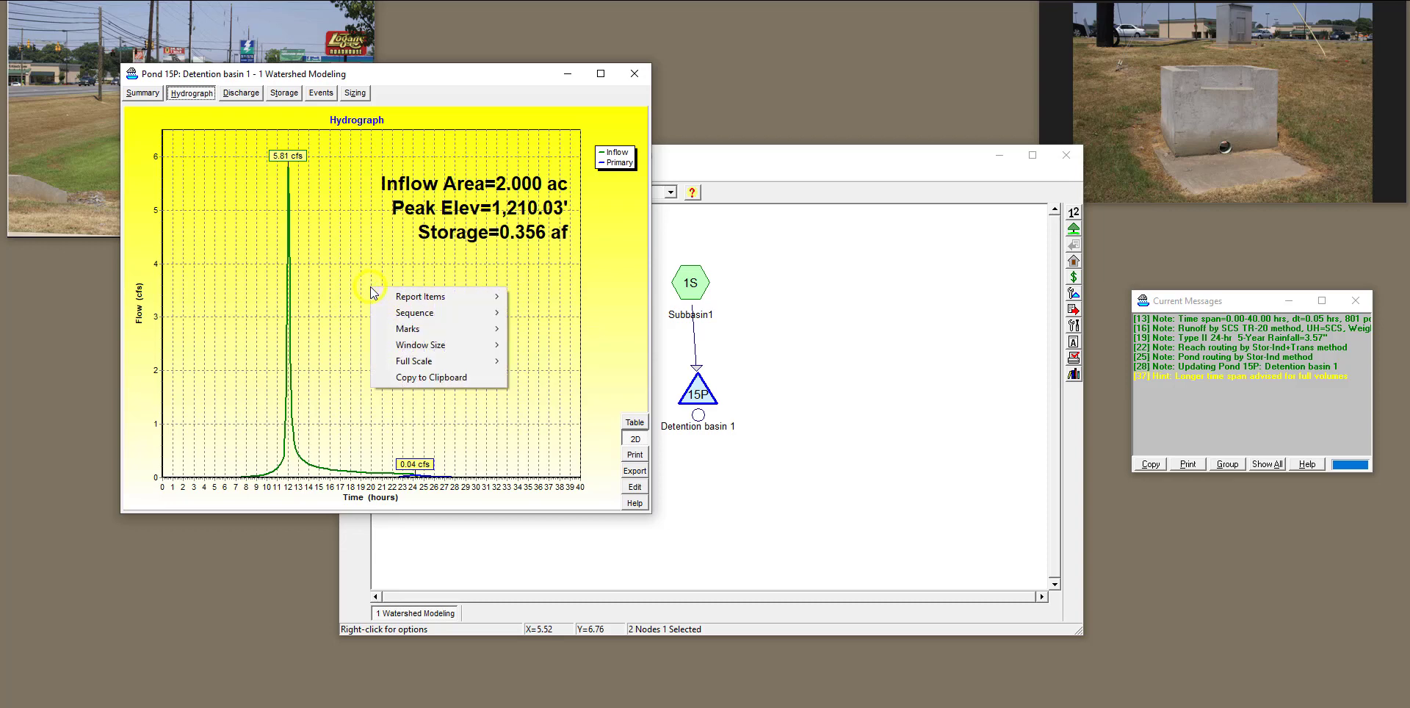
mouse_move(381, 297)
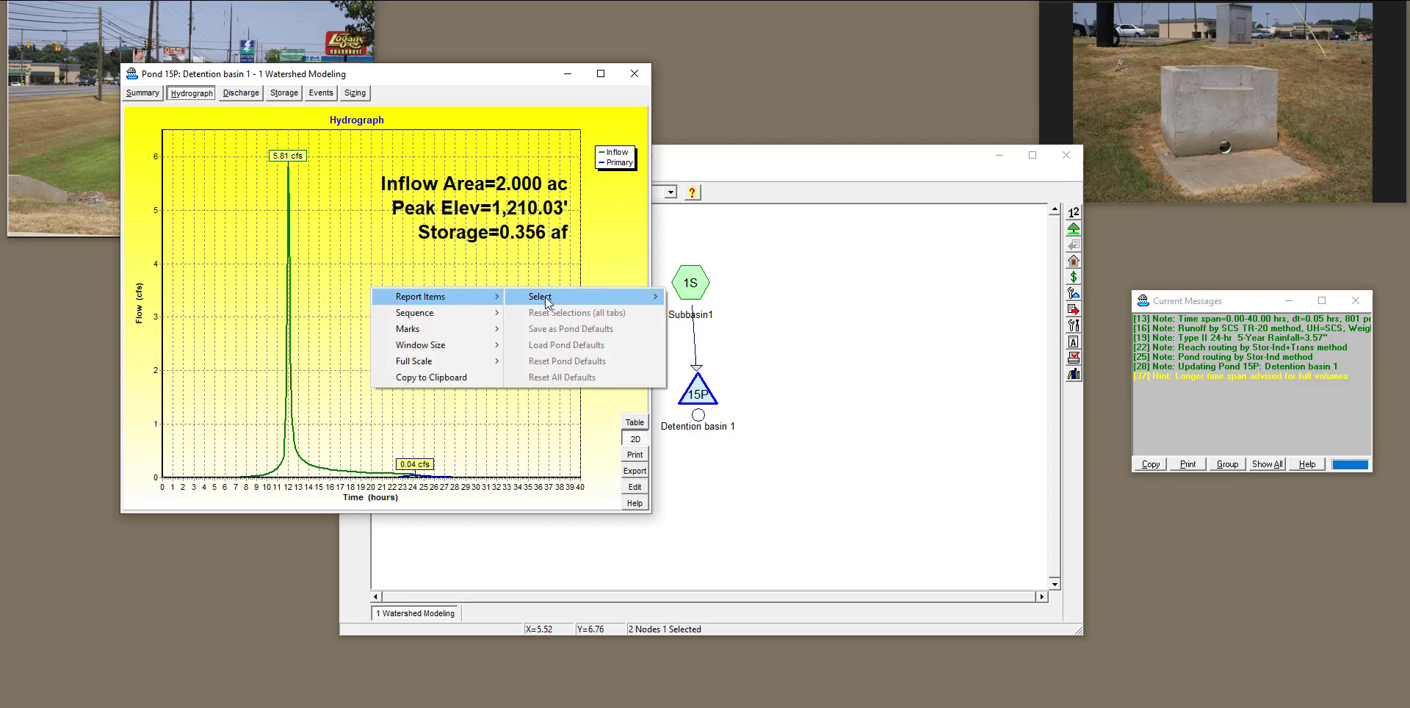
mouse_move(613, 302)
click(677, 300)
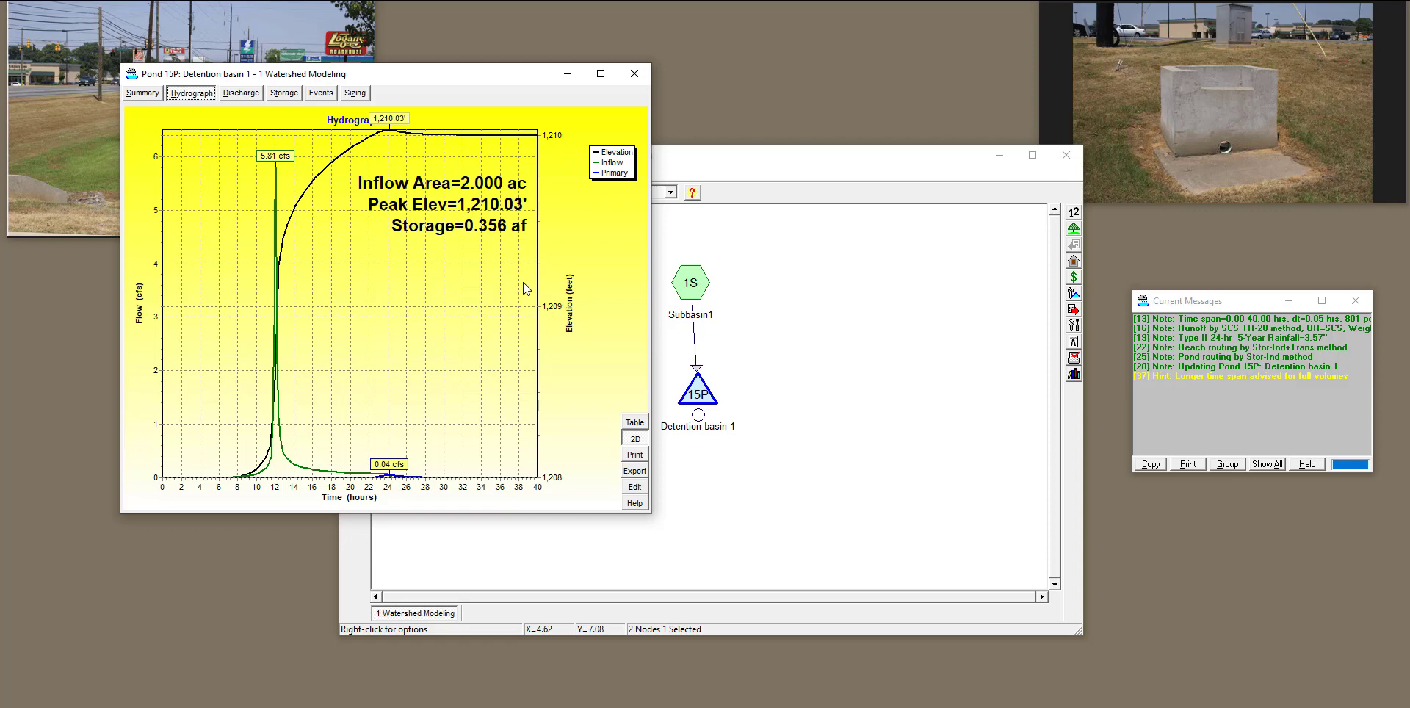
click(250, 92)
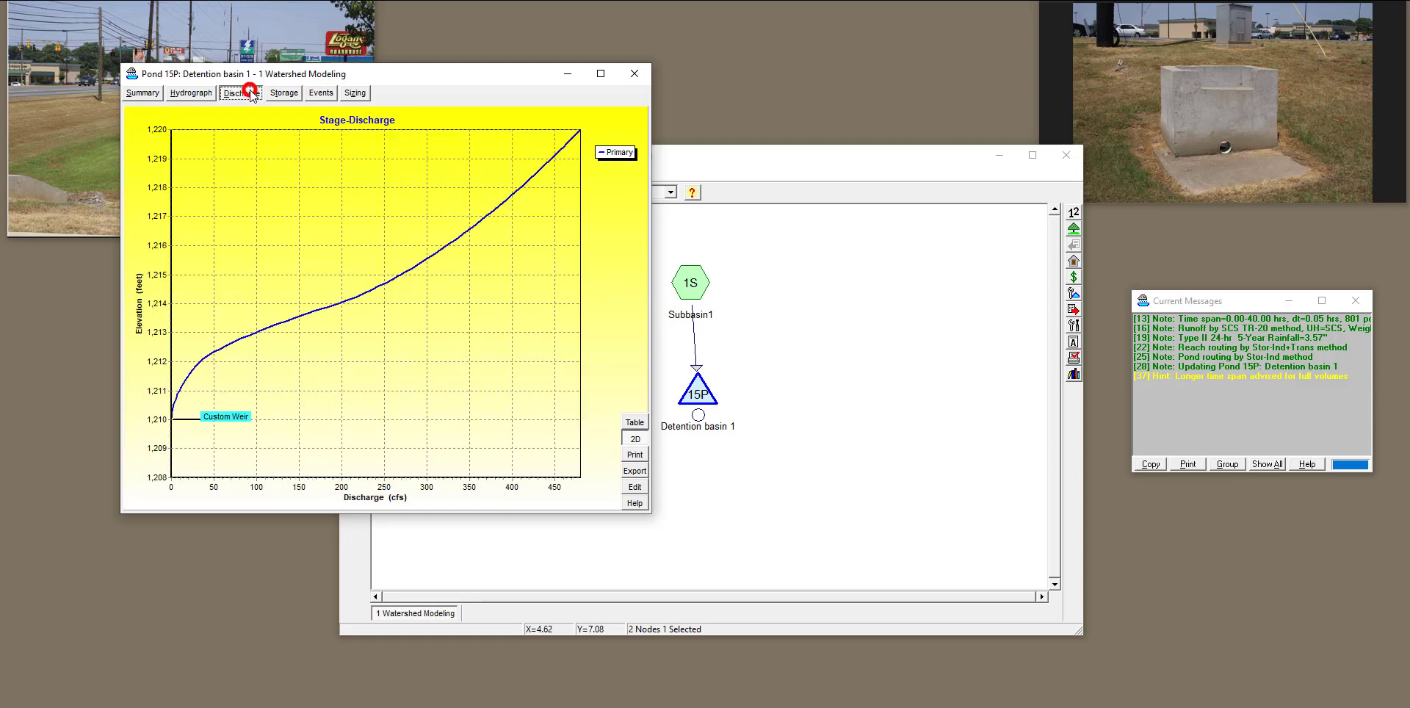
click(276, 93)
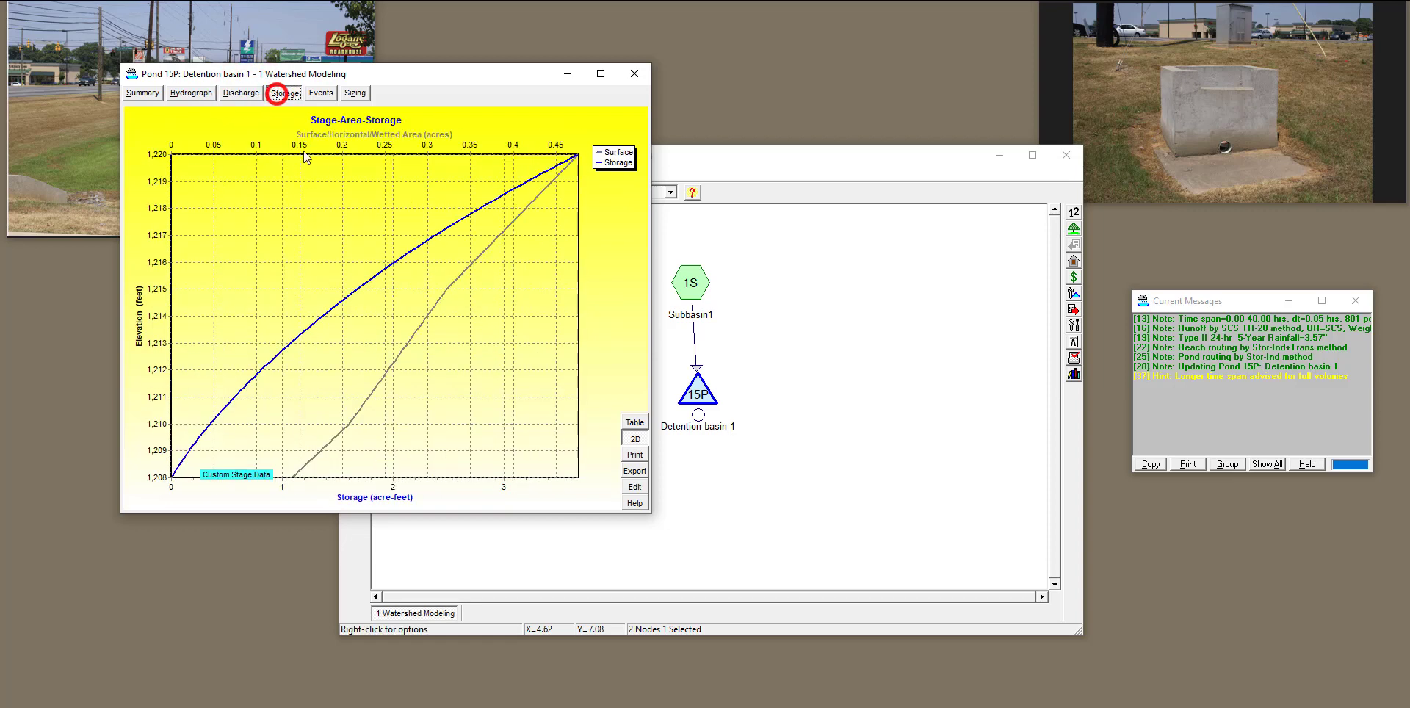
click(144, 94)
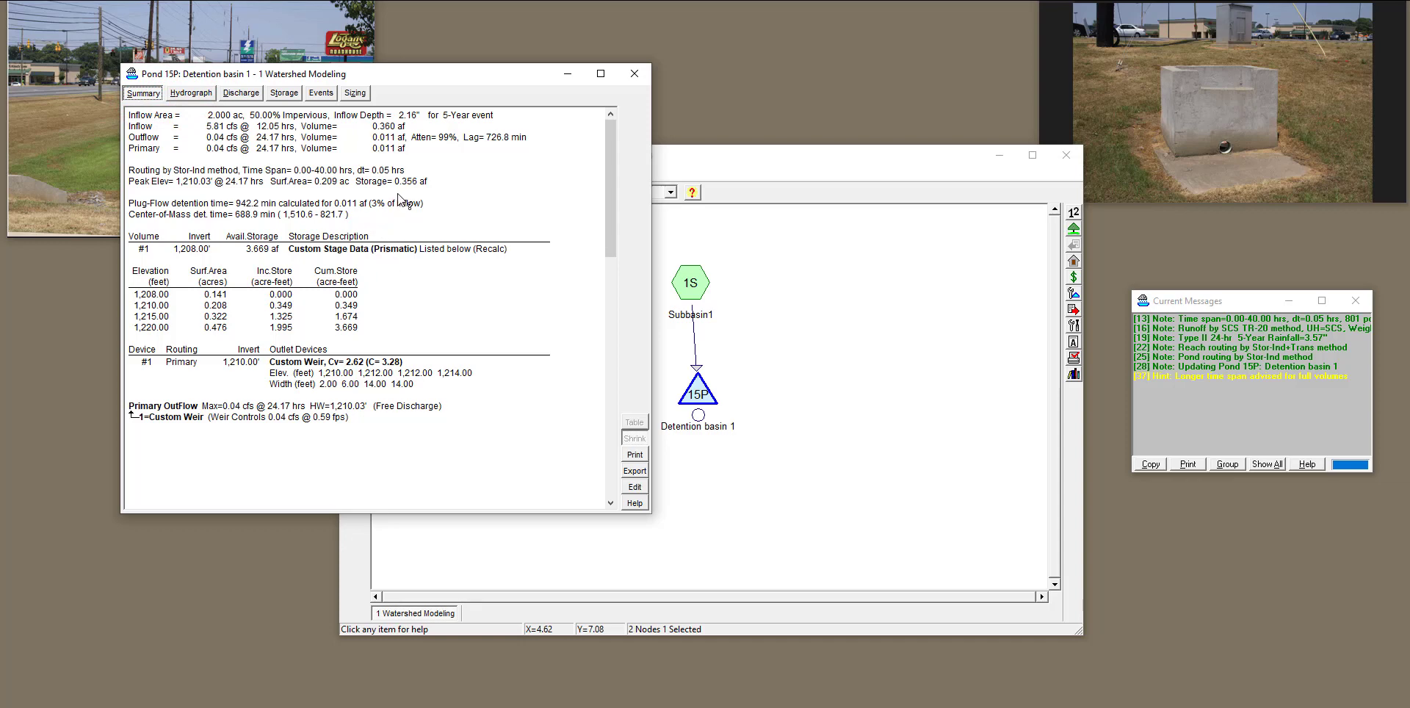
click(190, 93)
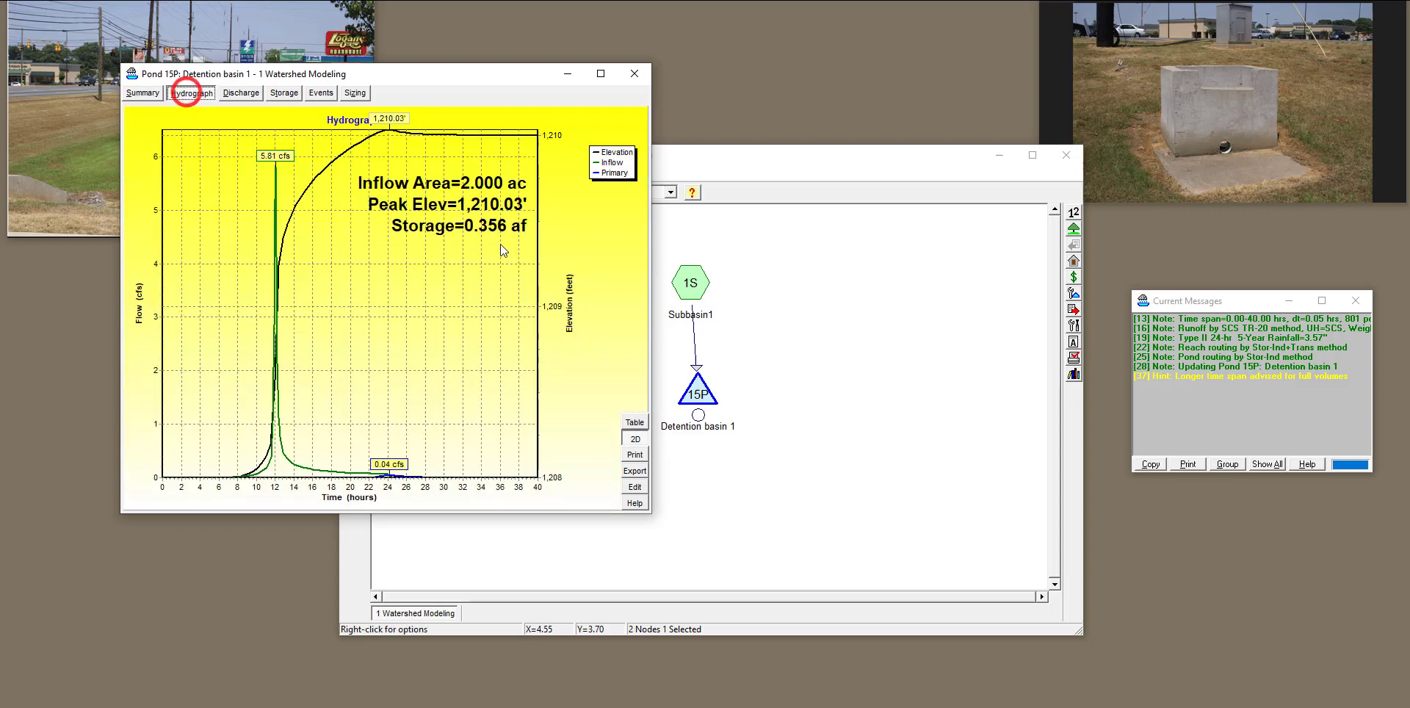
click(636, 422)
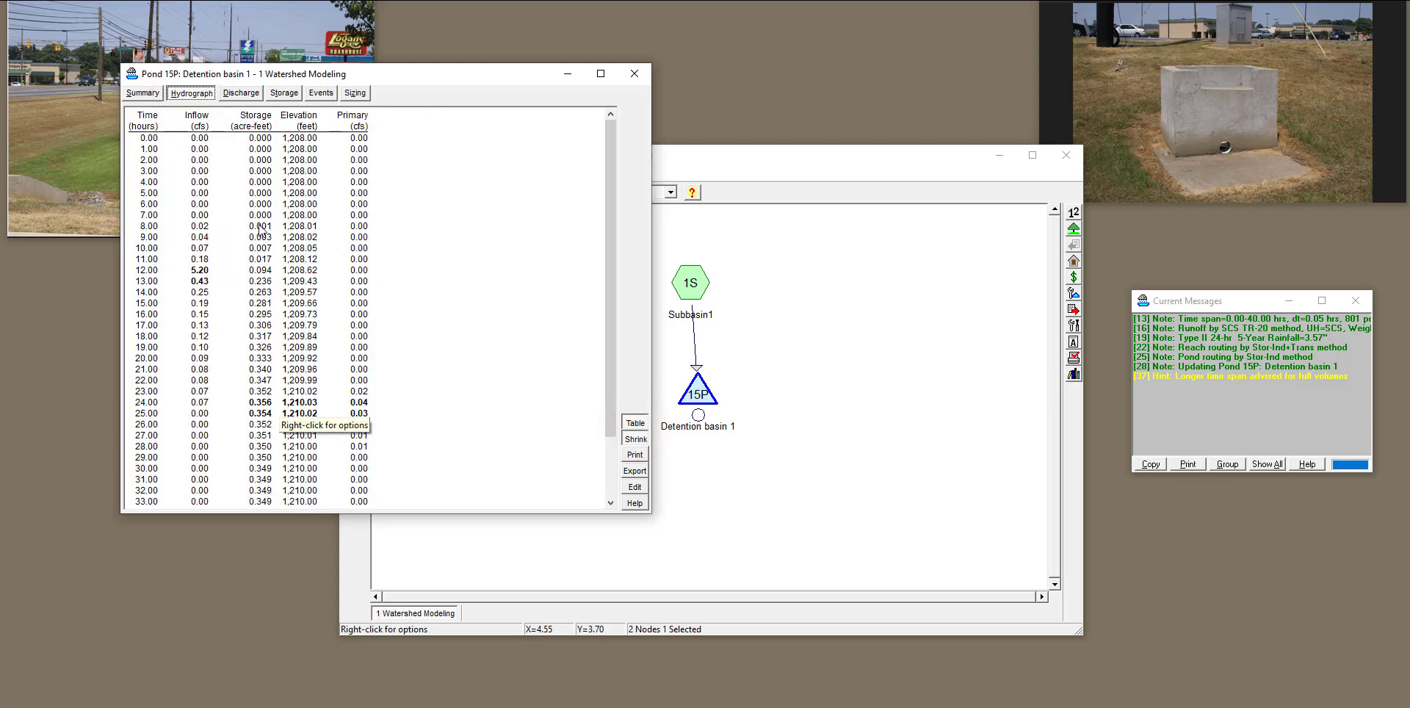
click(144, 93)
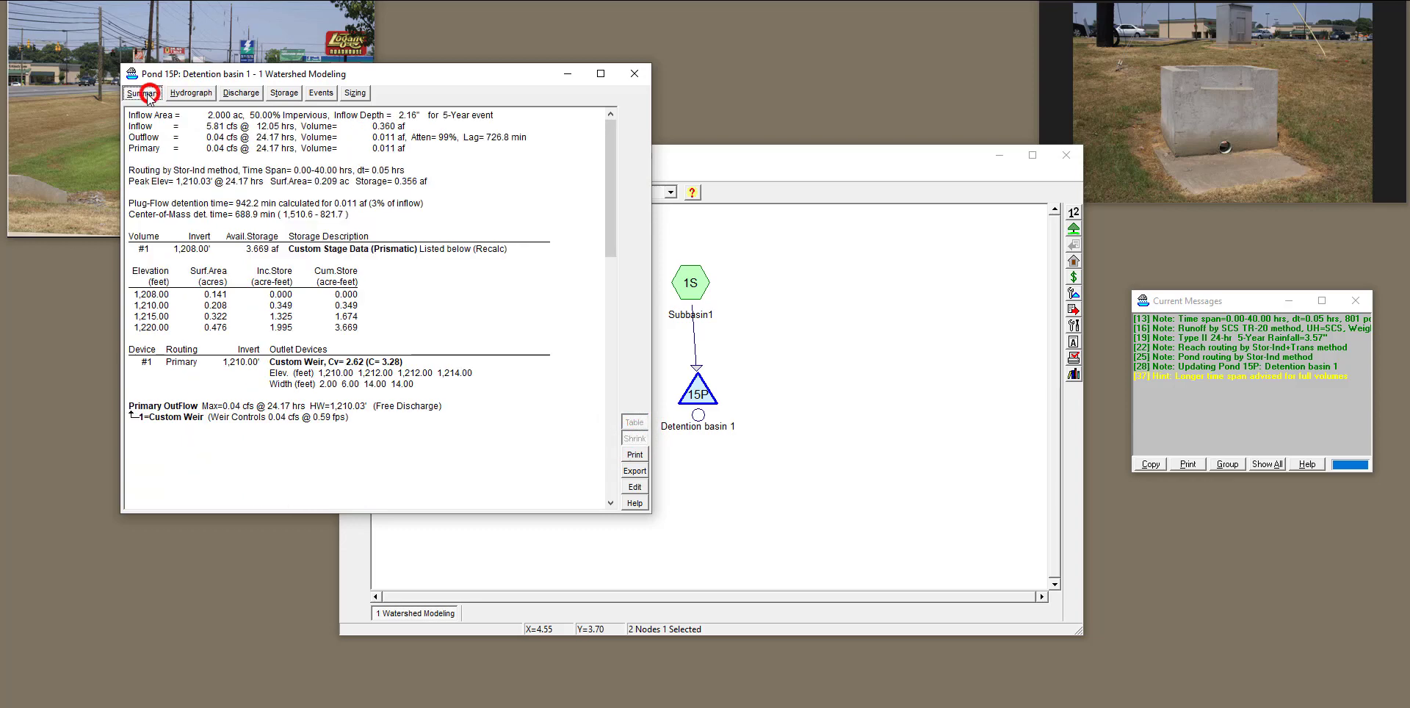
click(212, 94)
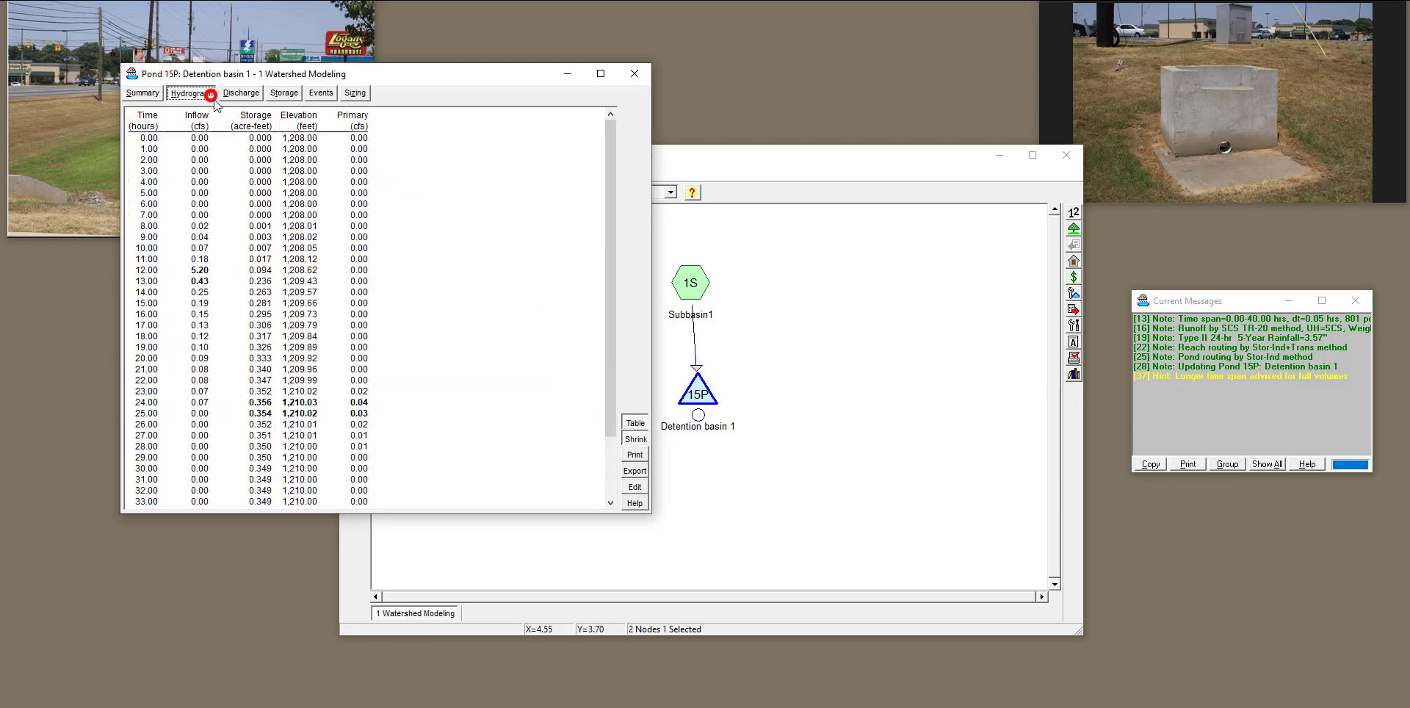
click(635, 422)
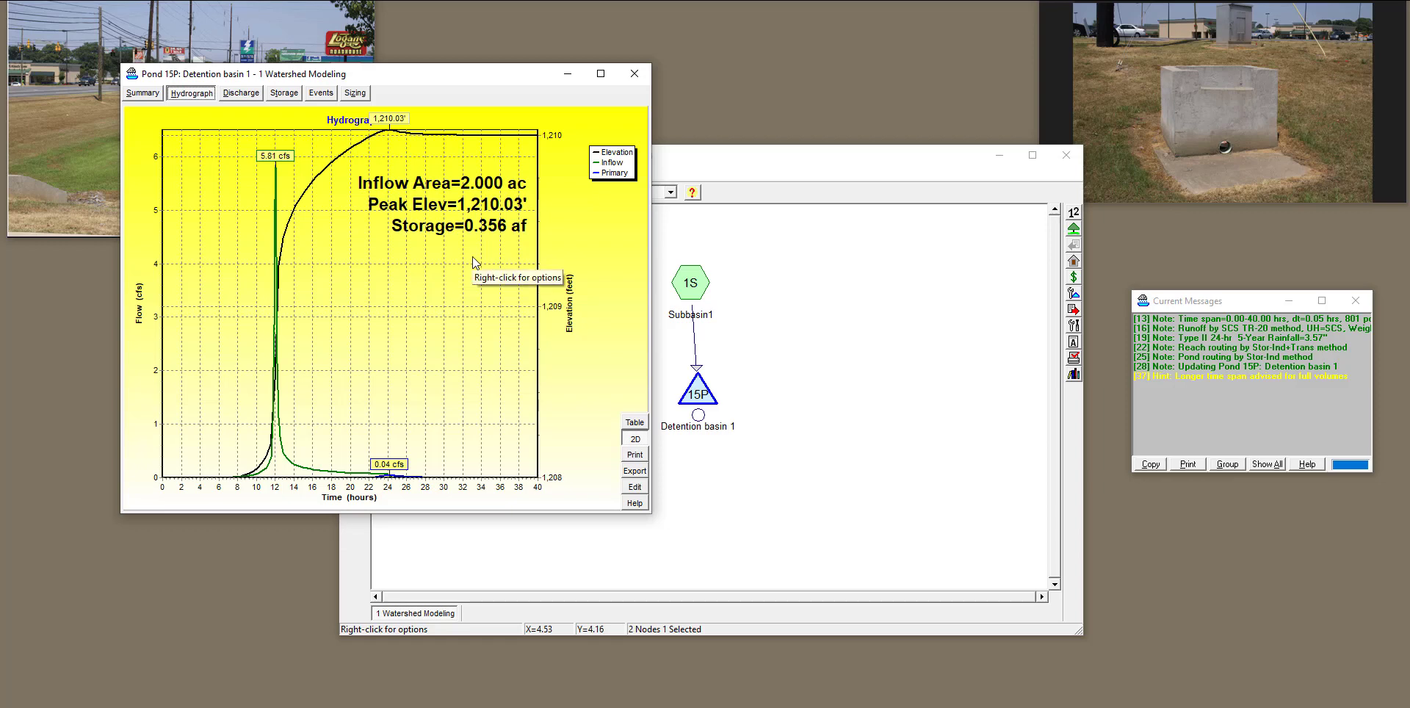
drag(410, 78, 614, 174)
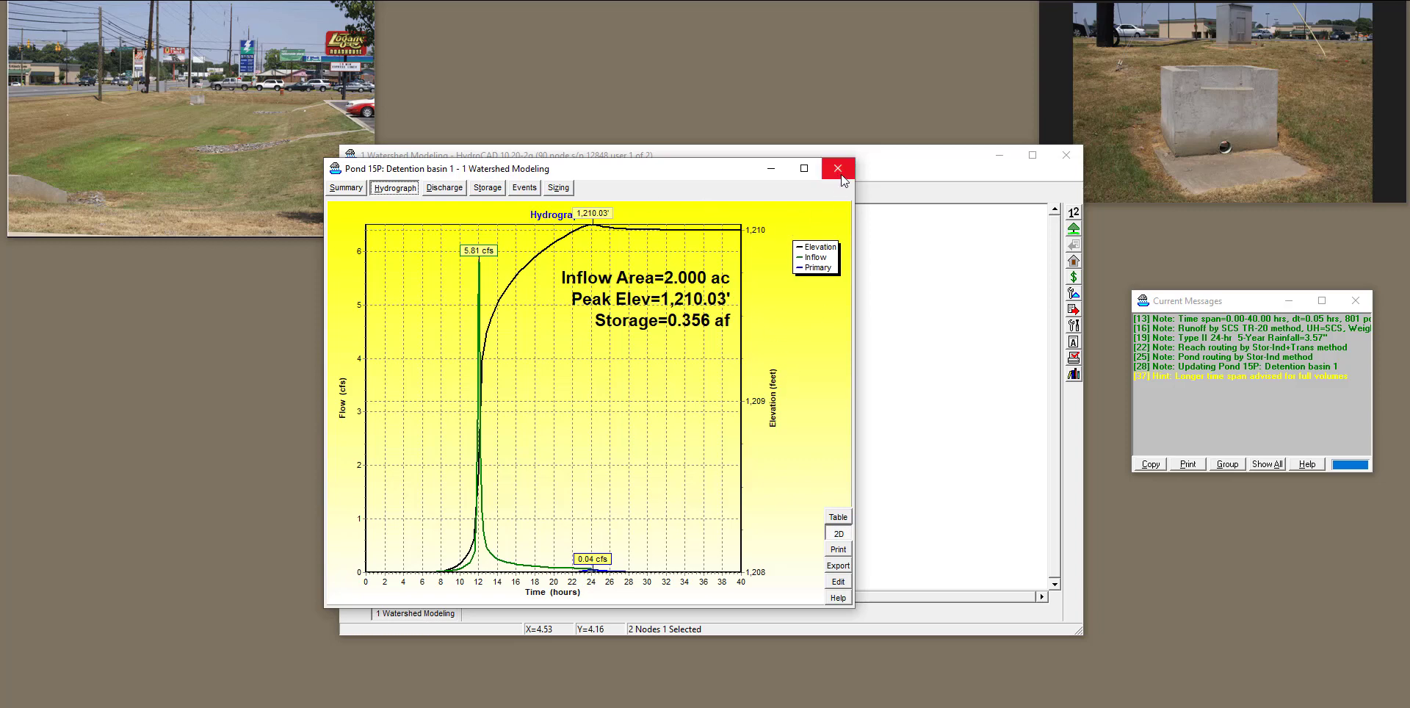
Close the hydrograph and add Exfiltration as the second outlet device in pond 15P's settings.
drag(709, 180, 550, 180)
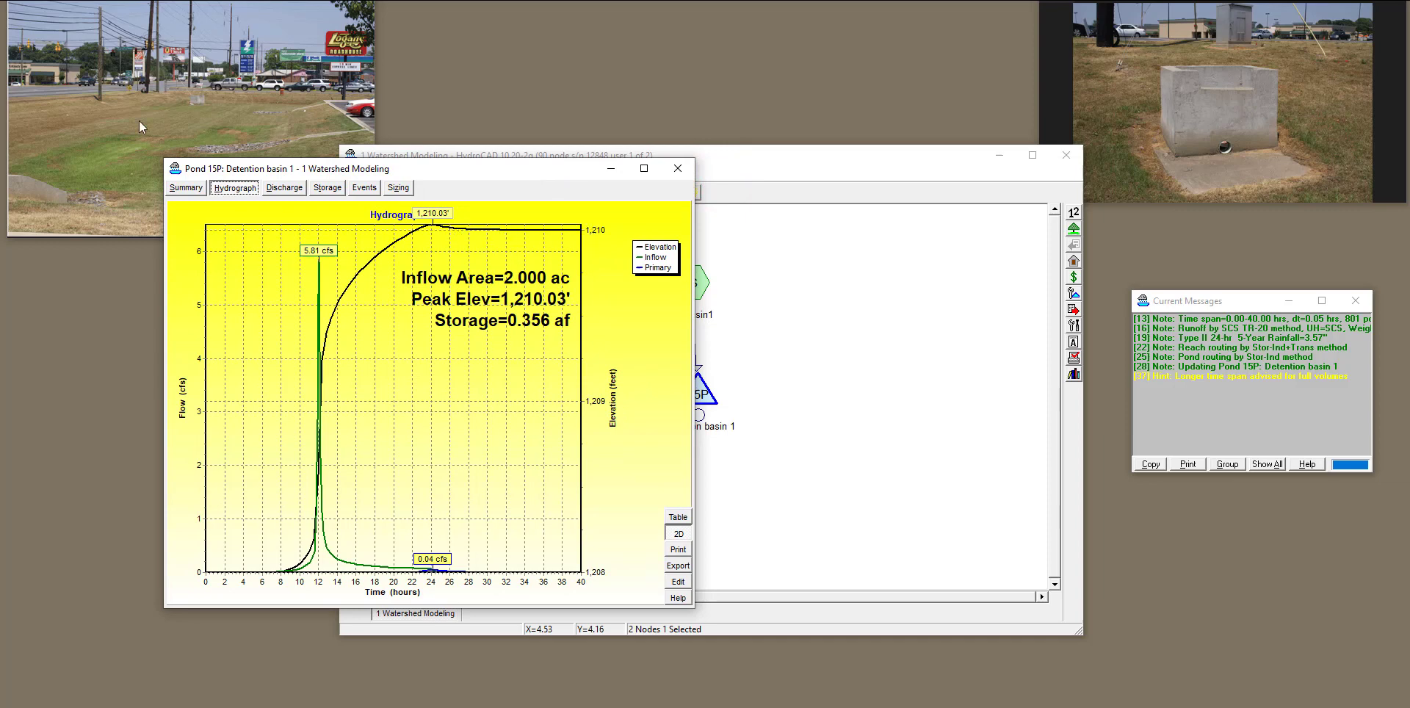
click(688, 177)
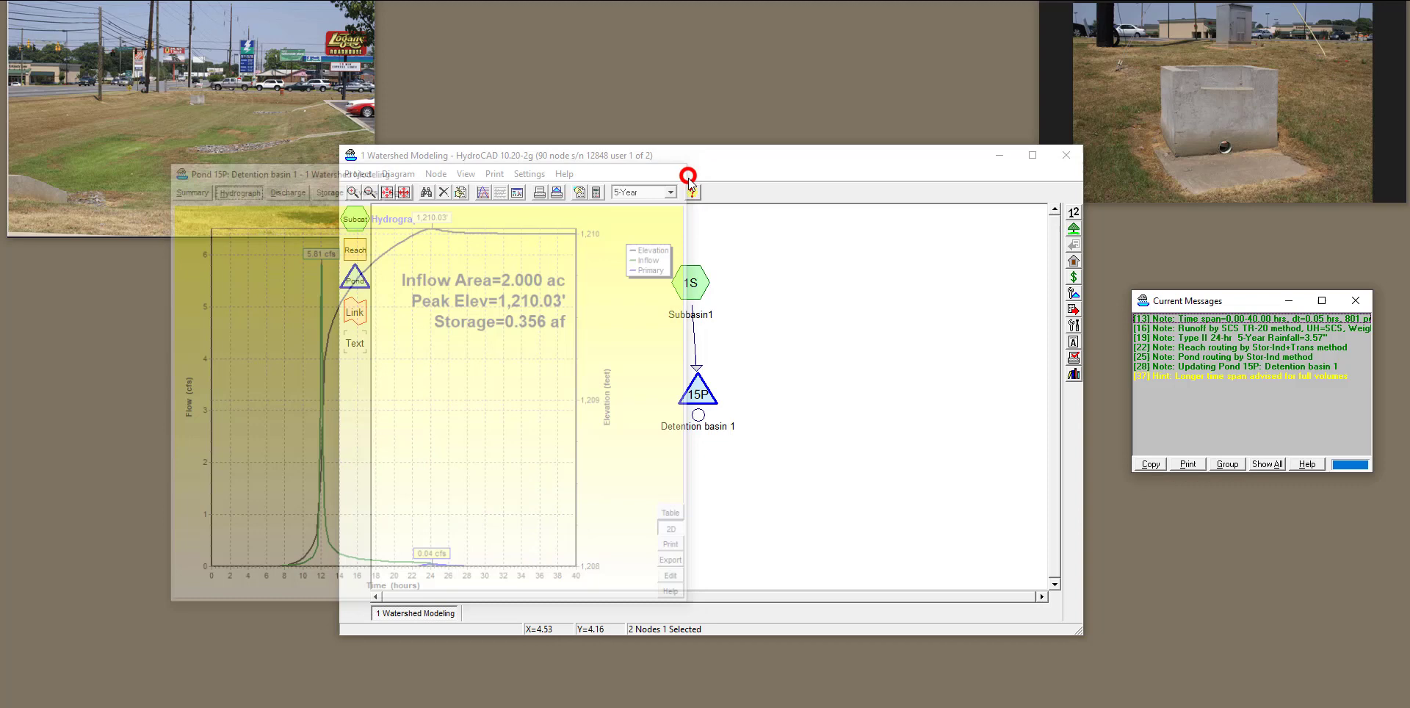
right_click(700, 397)
click(717, 407)
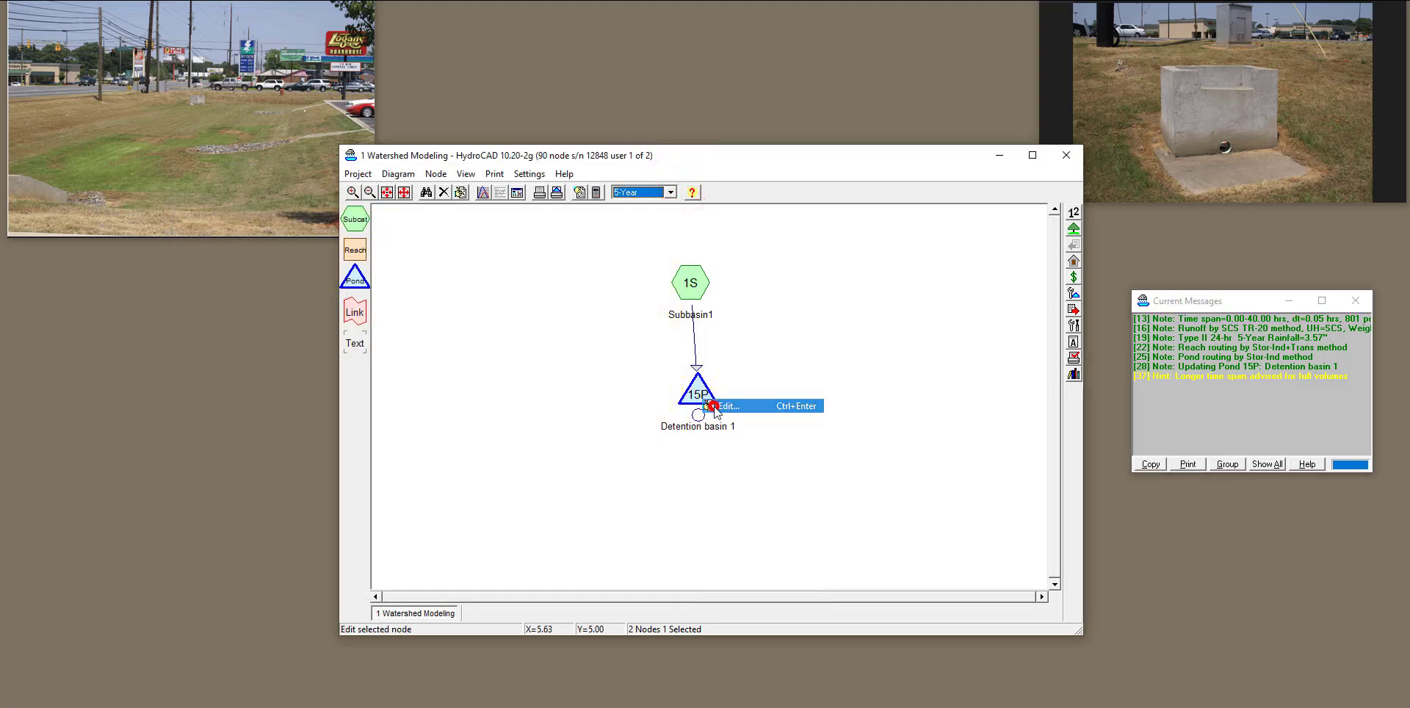
click(671, 292)
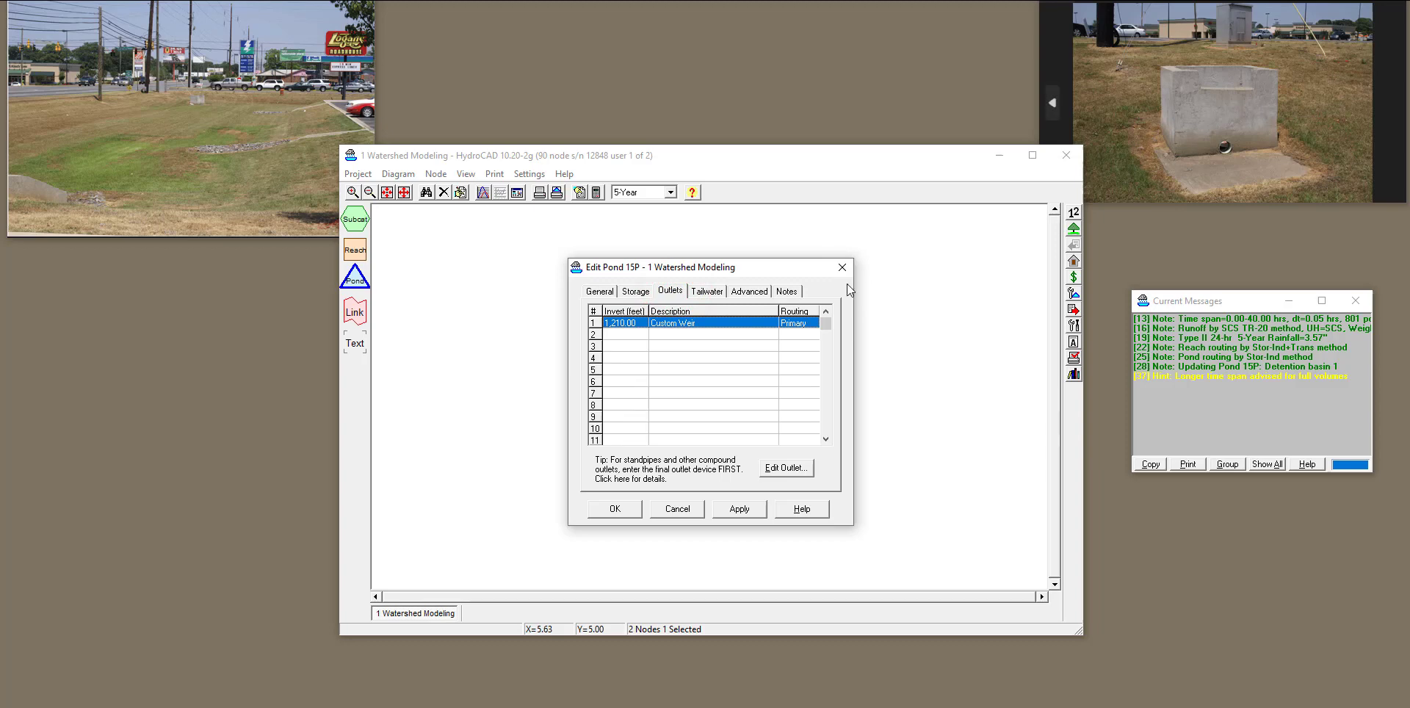
double_click(692, 337)
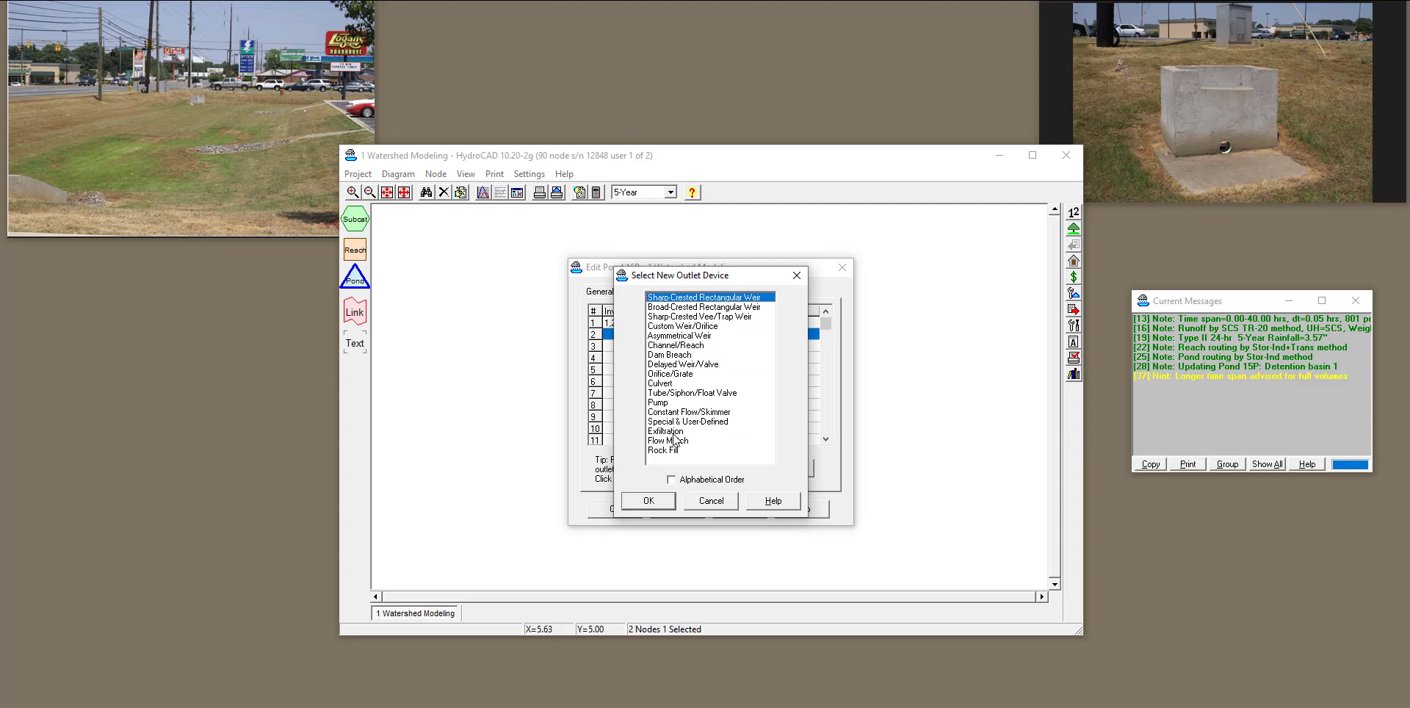
double_click(675, 433)
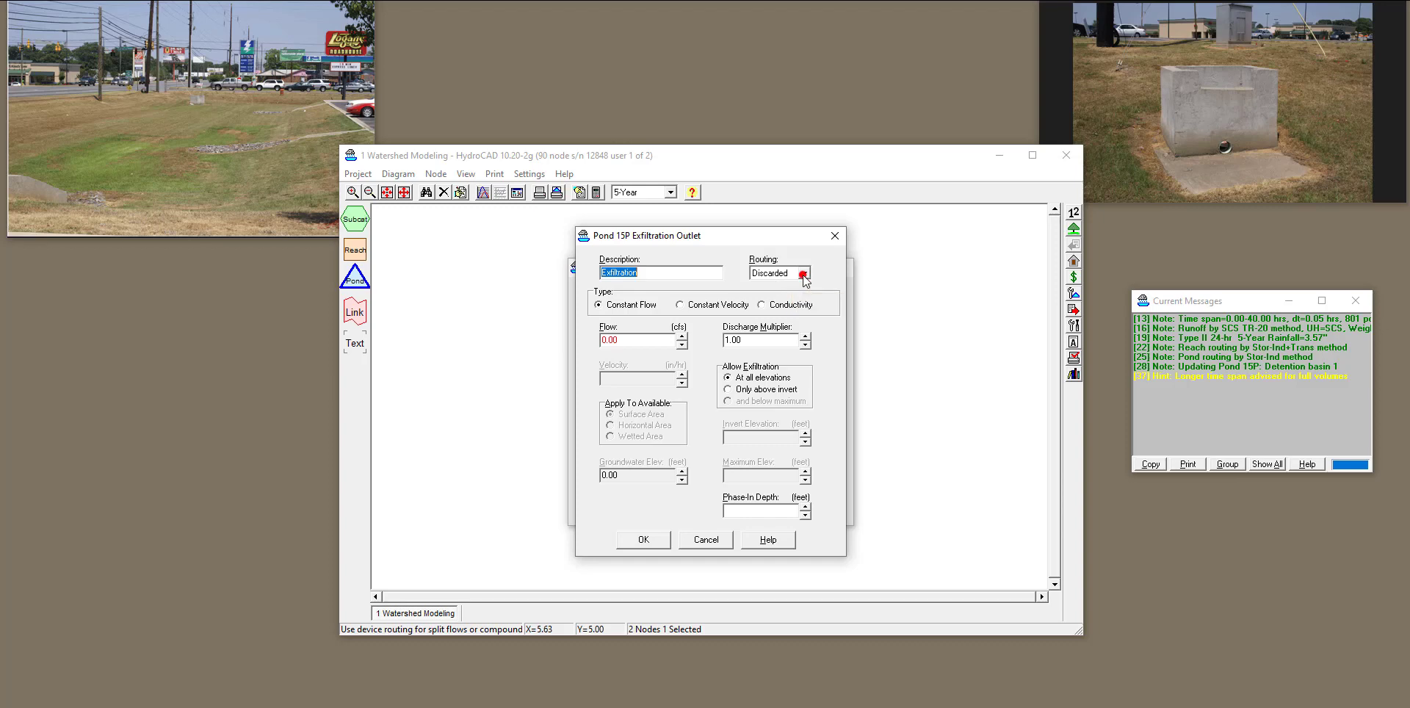
Route the exfiltration as Discarded, using 0.500 in/hr conductivity and 1,200 ft groundwater elevation.
click(805, 273)
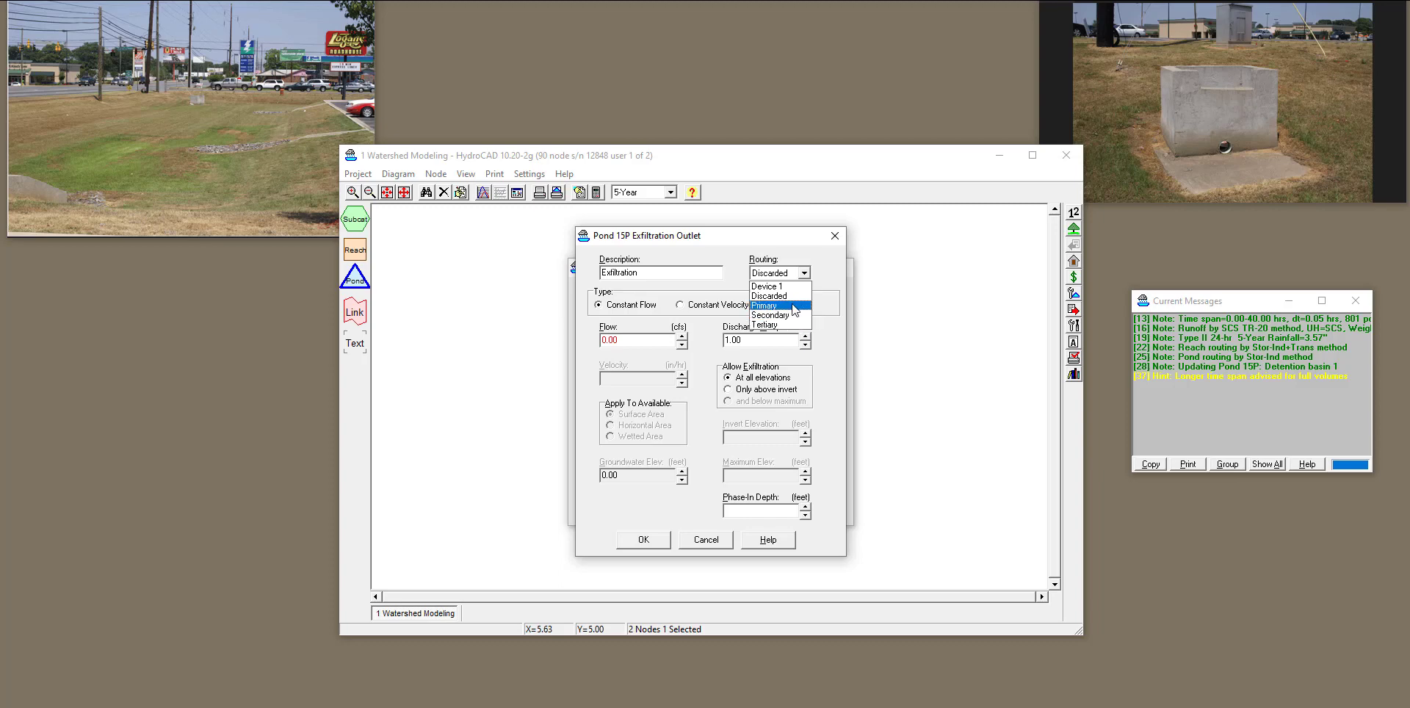
click(804, 295)
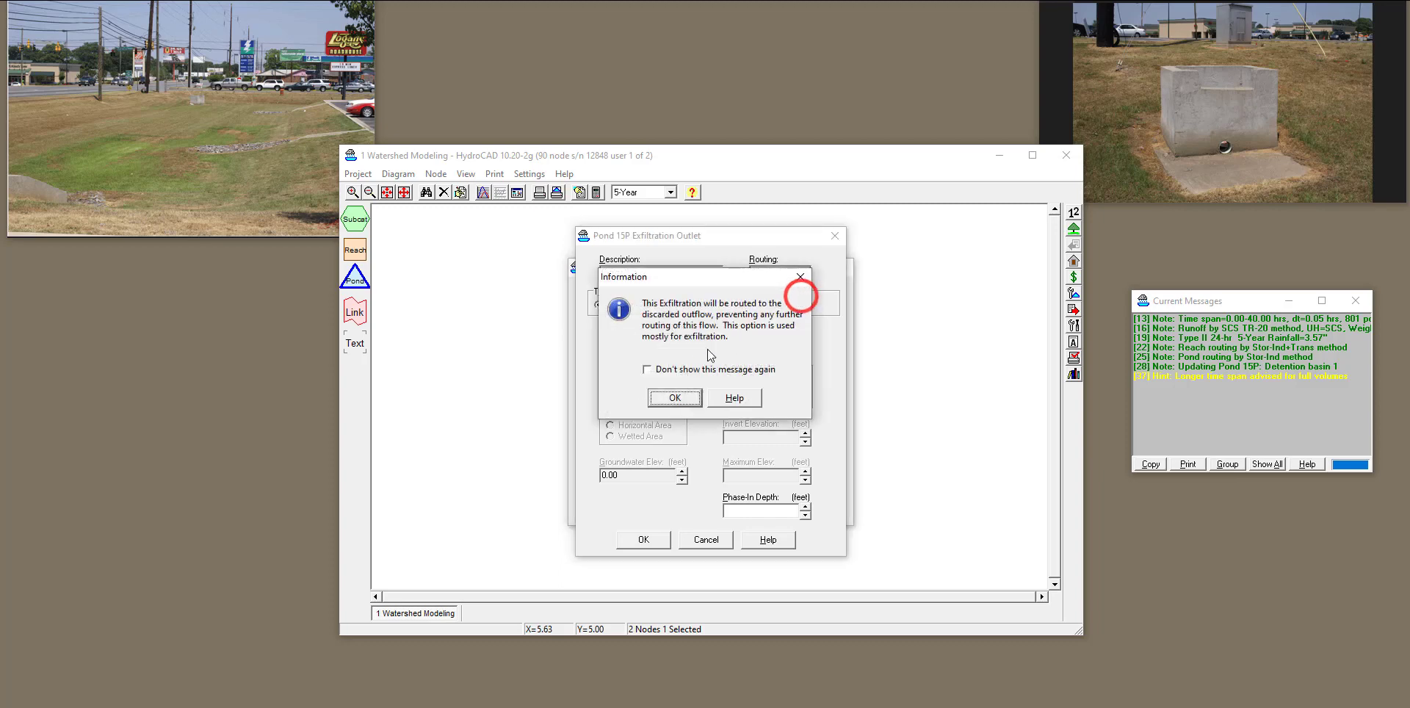
click(668, 396)
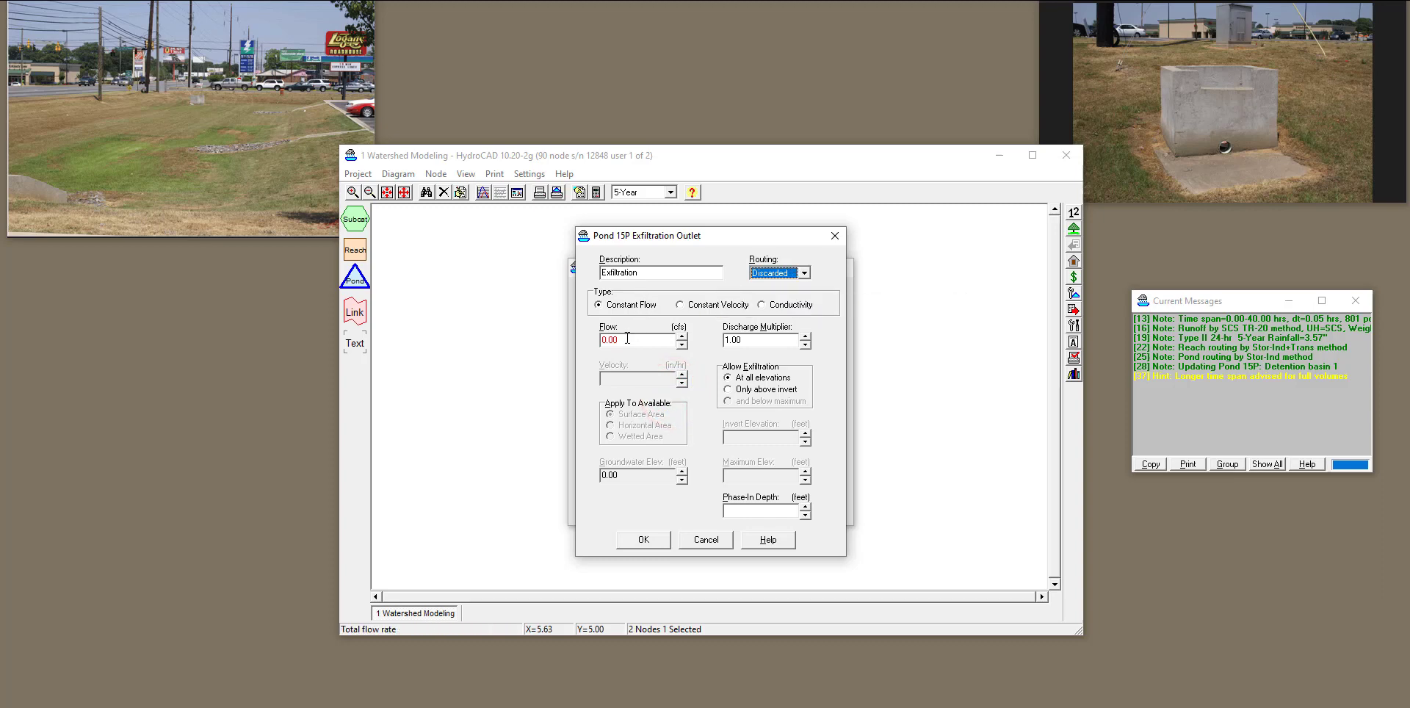
click(771, 304)
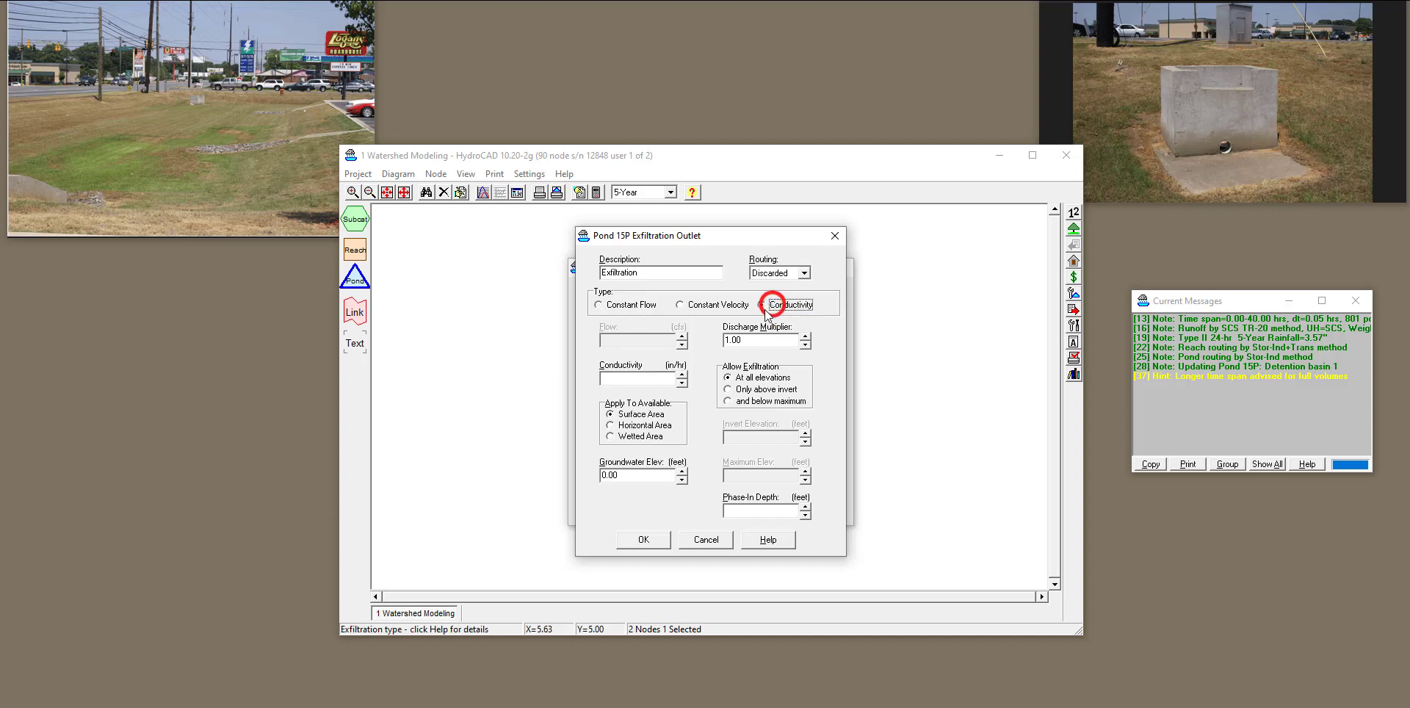
click(646, 377)
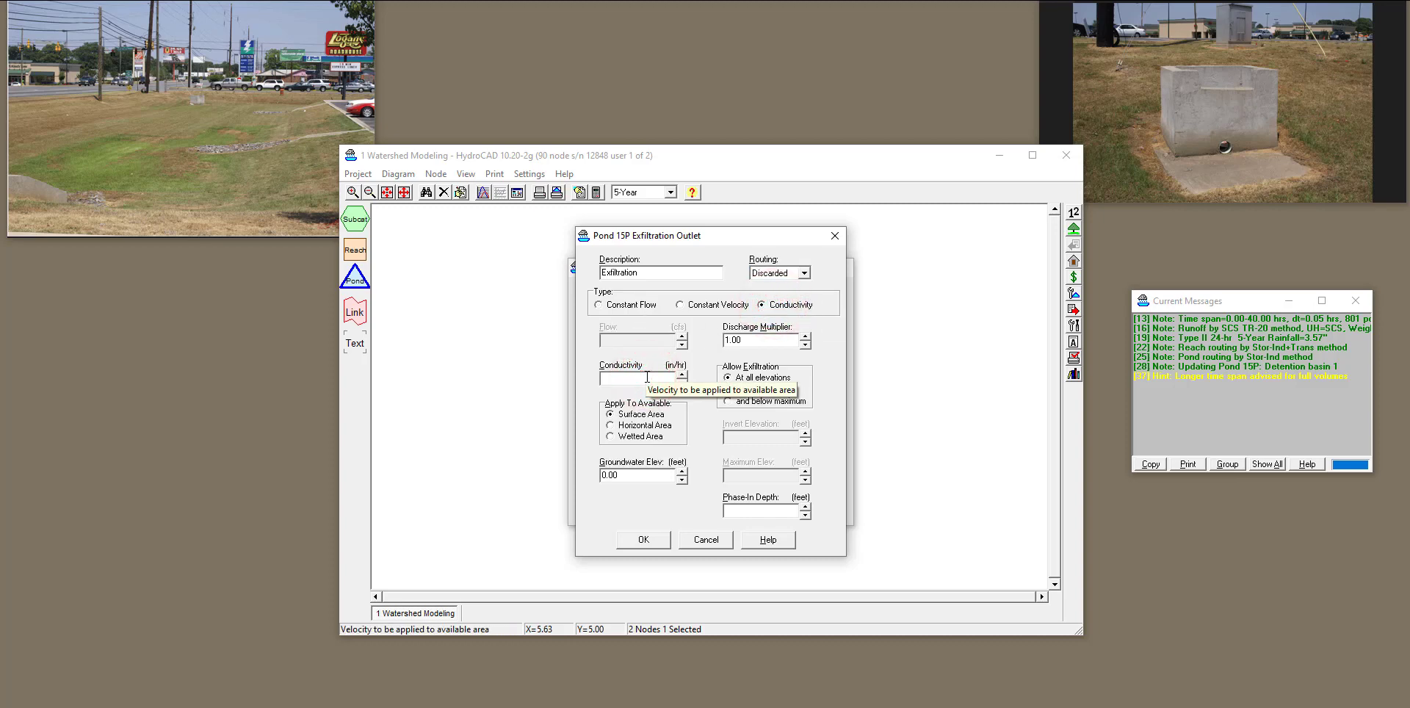
text(0.5)
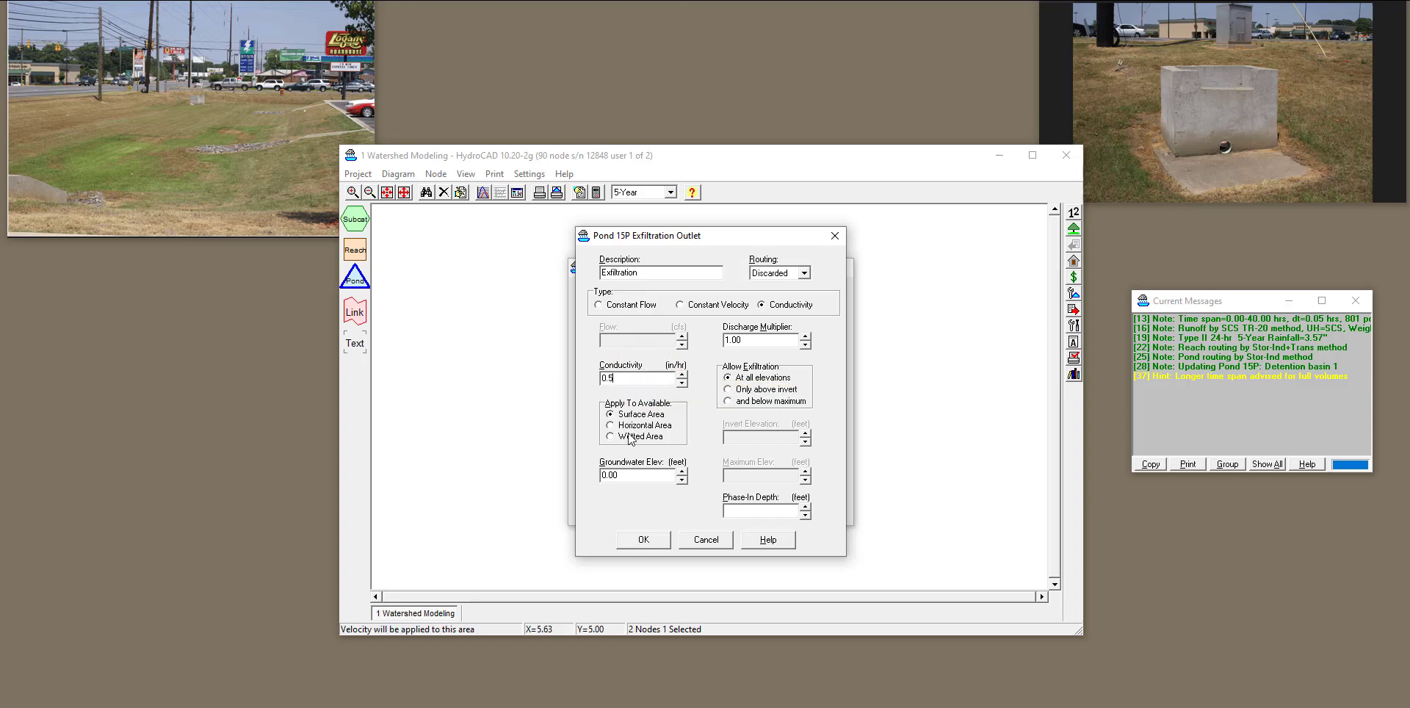
double_click(622, 477)
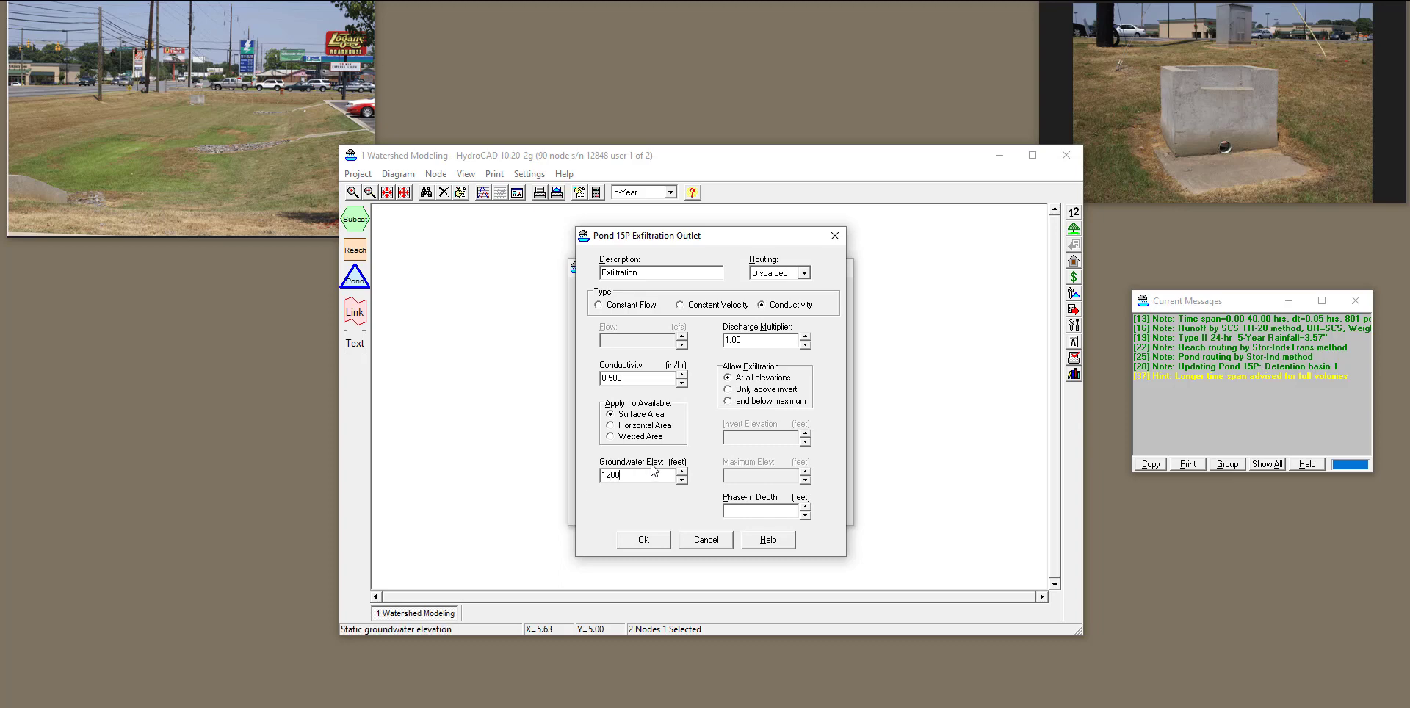
click(643, 539)
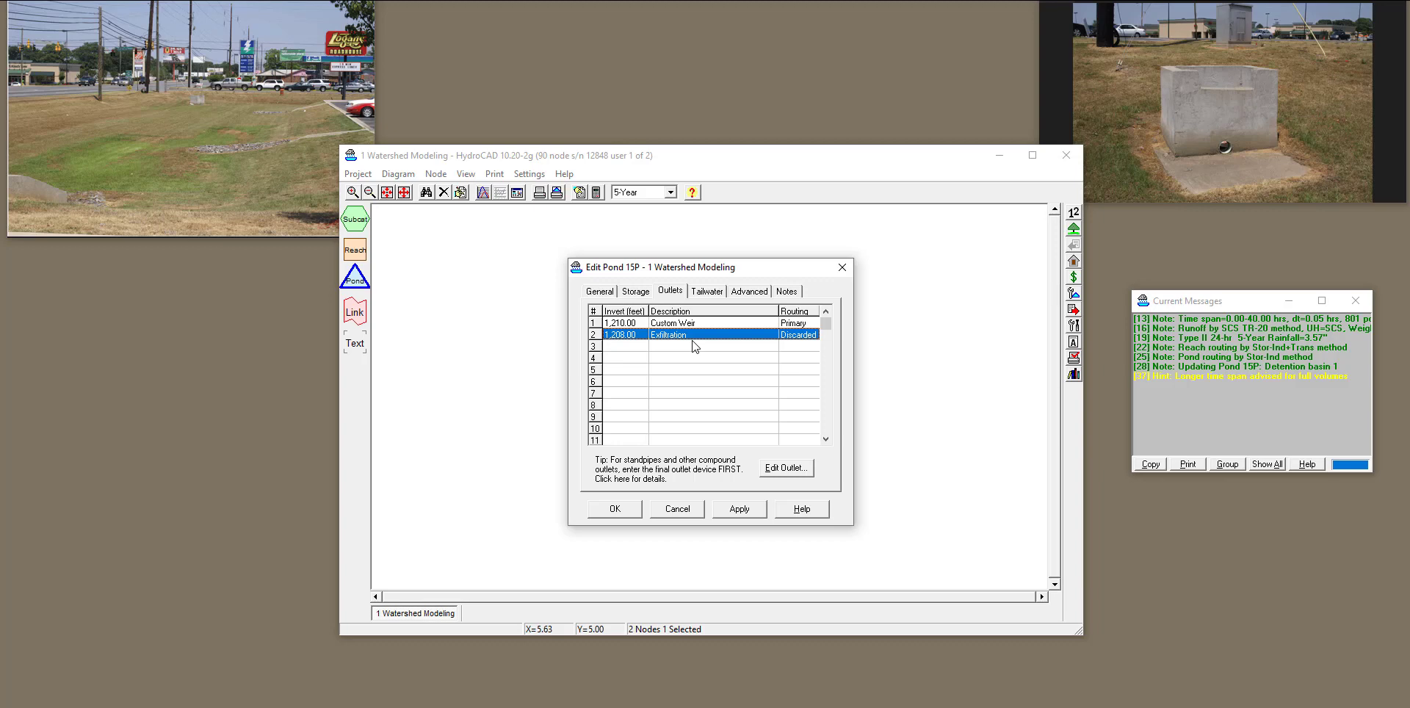
Save the pond outlets and view Detention basin 1's 2D hydrograph with Elevation, peaking at 1,209.51 ft and 0.252 af.
click(608, 508)
click(697, 387)
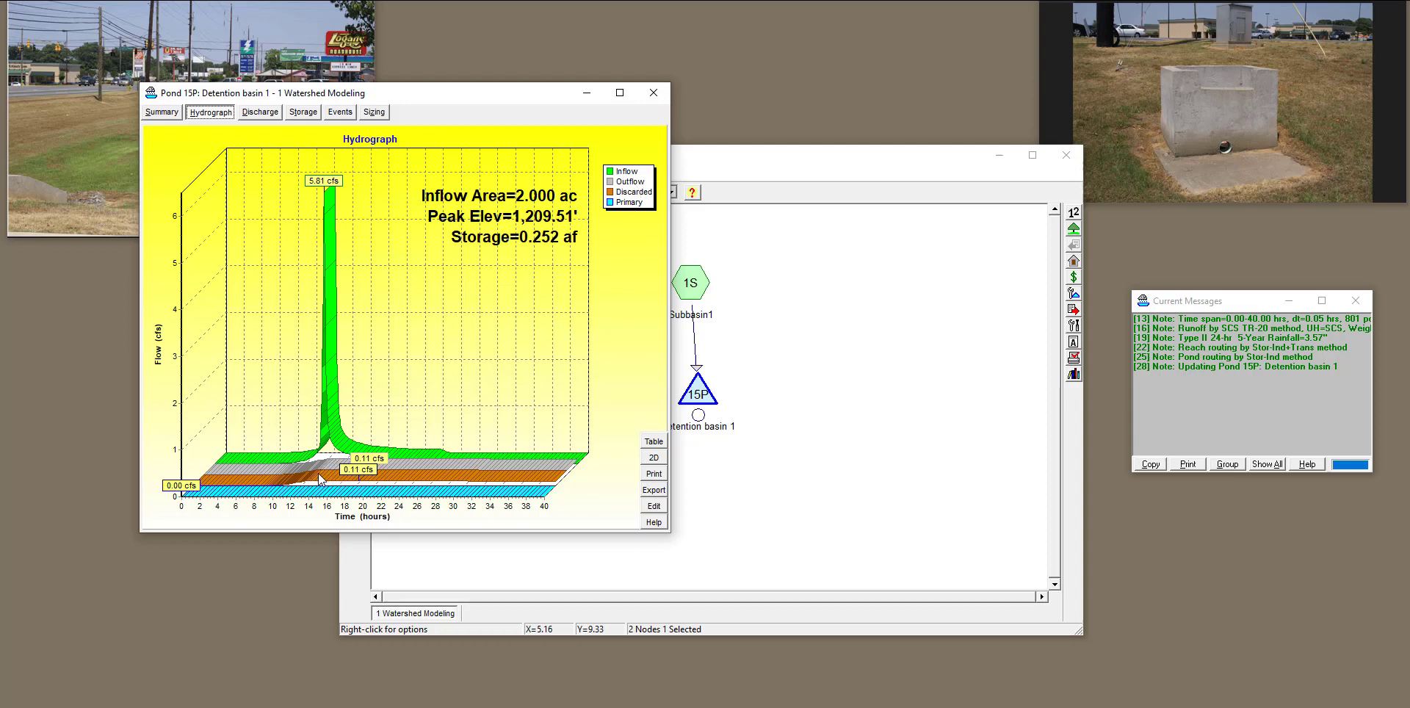
right_click(409, 376)
mouse_move(503, 391)
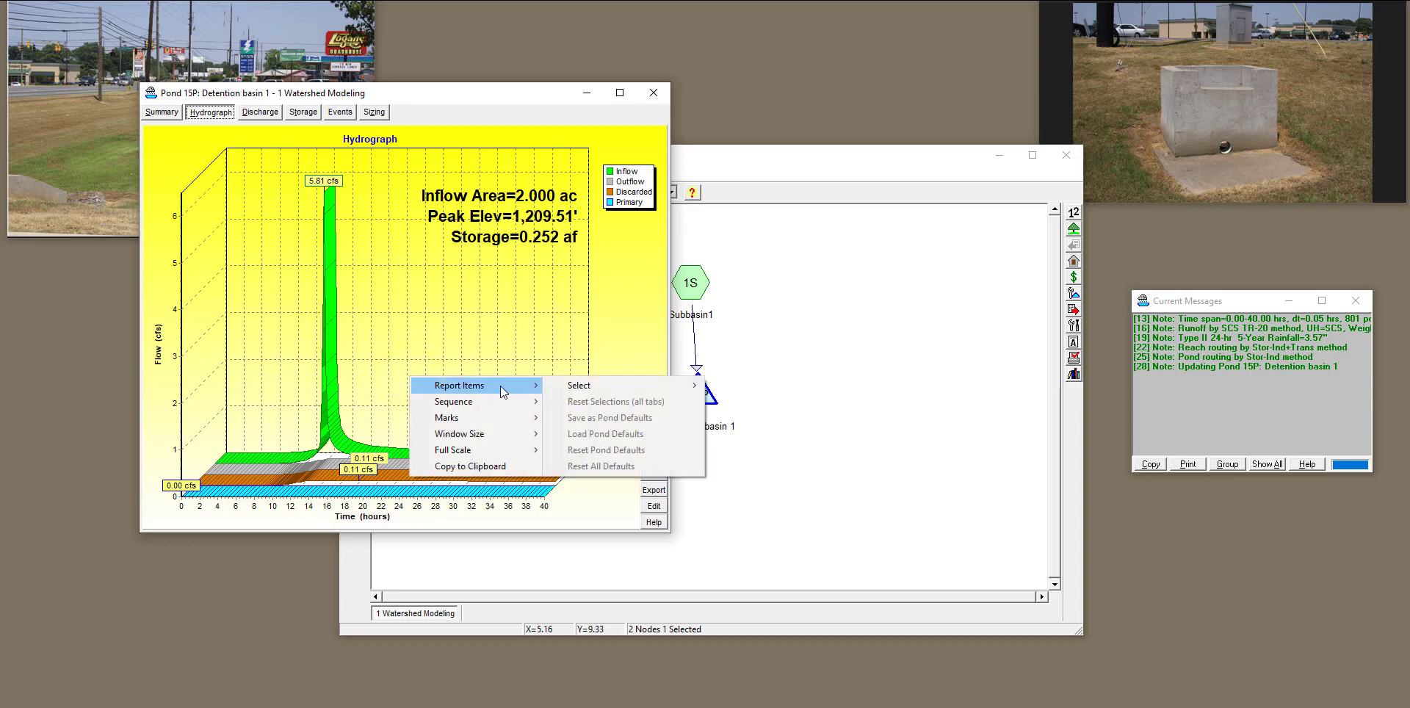
mouse_move(580, 385)
click(726, 385)
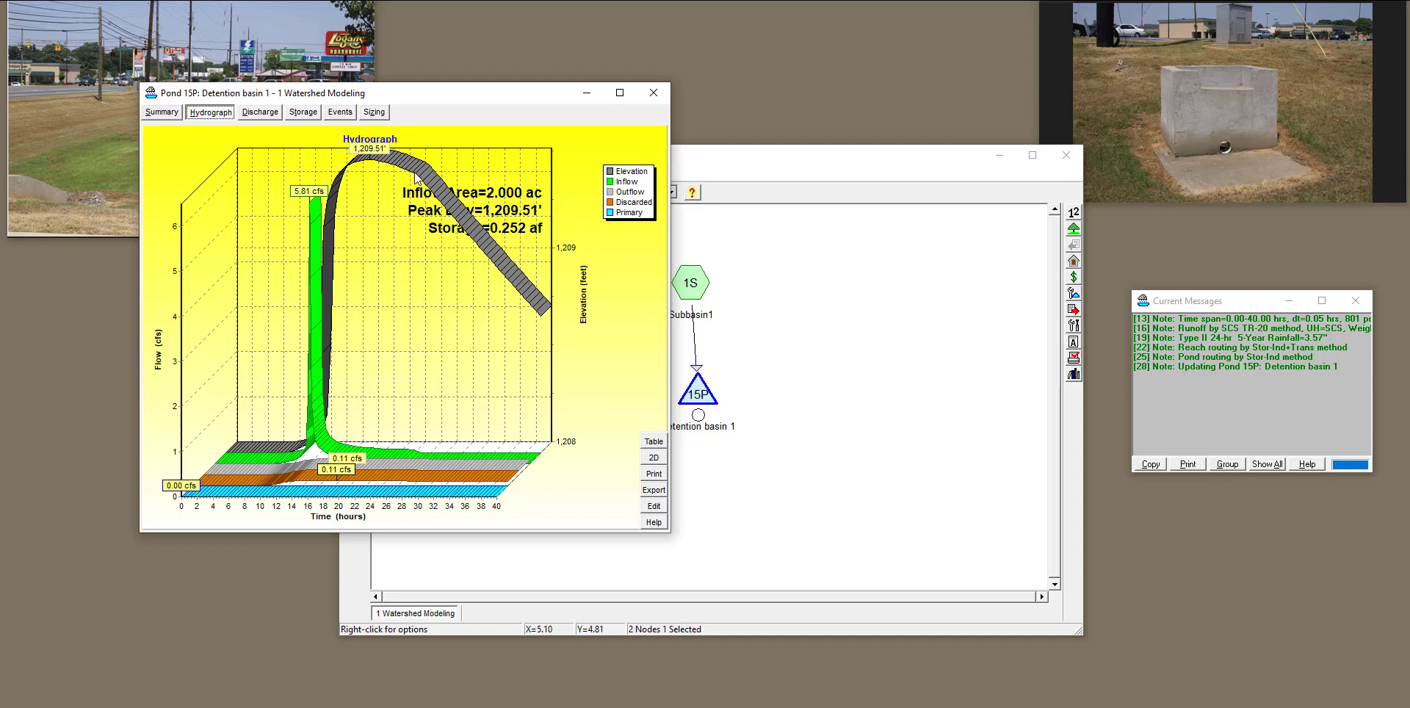
click(654, 457)
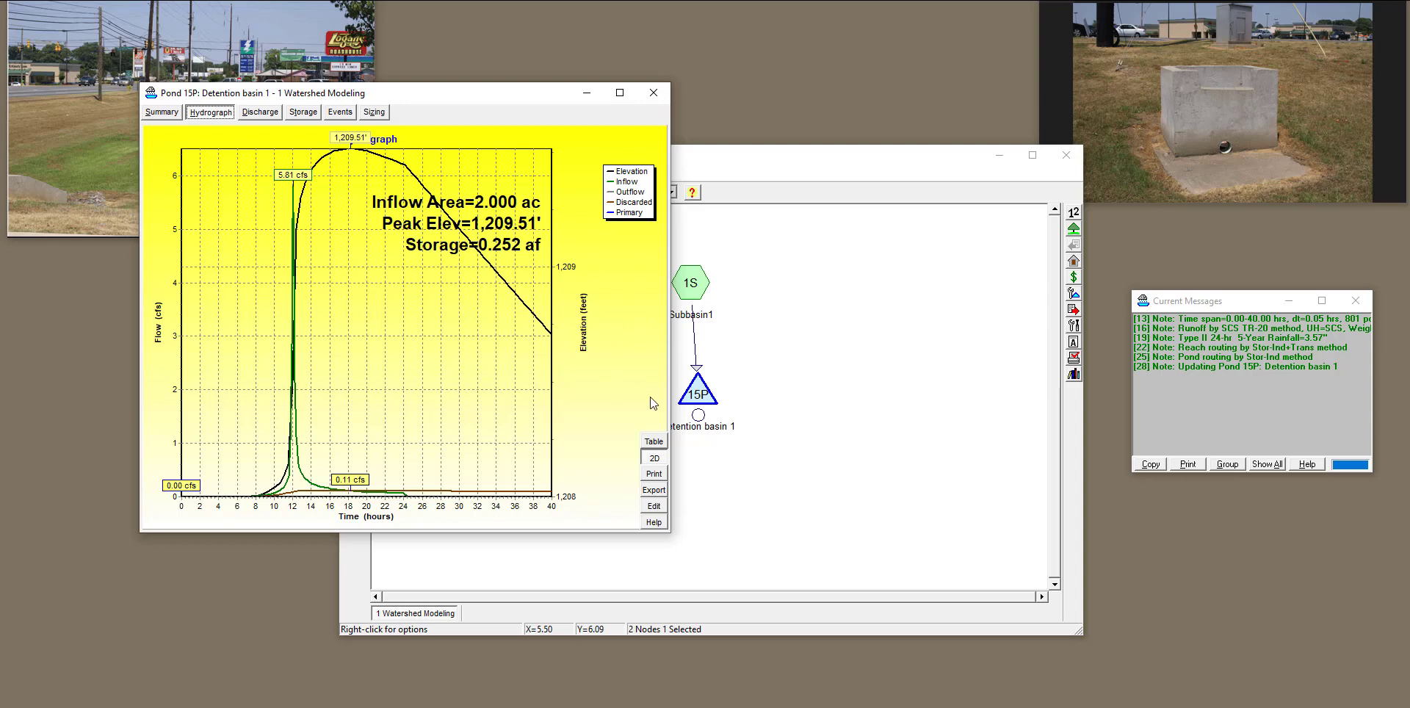
click(655, 507)
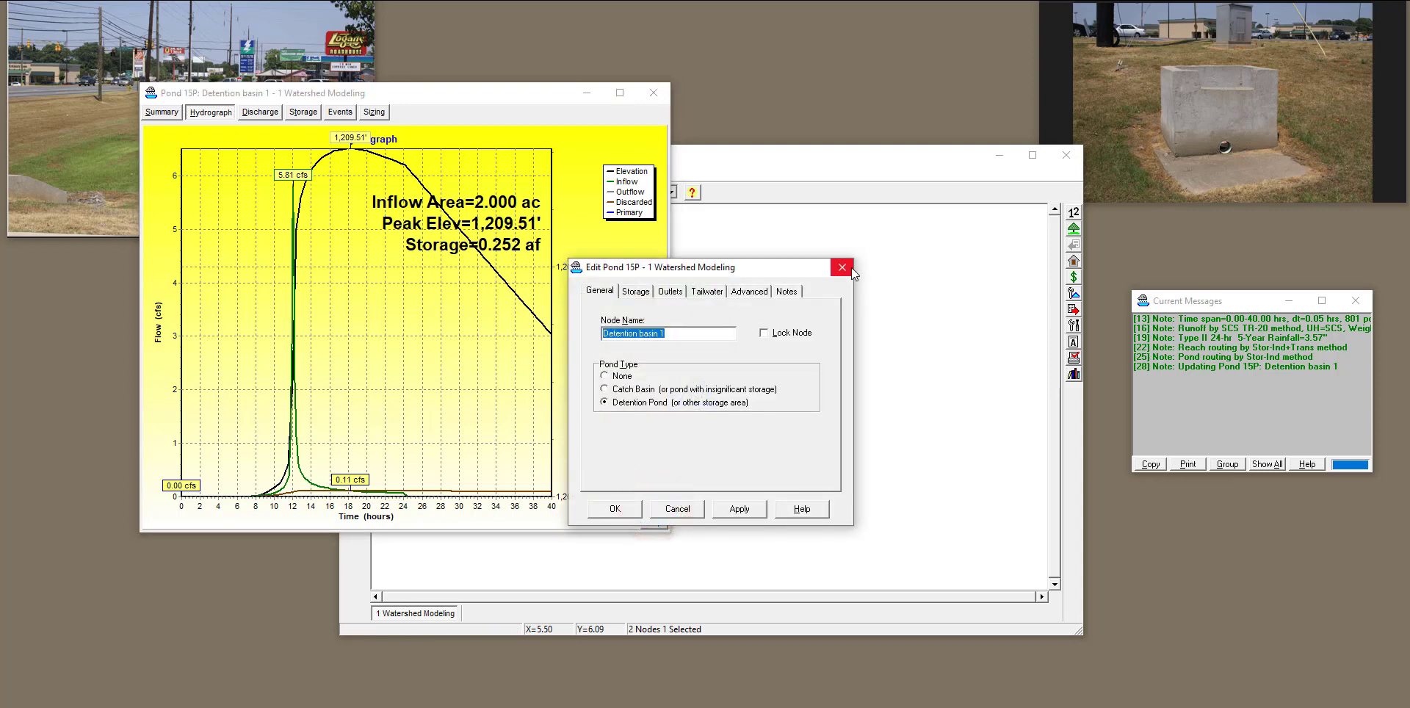
Close the pond windows and set the calculation time span End Time to 100 hours.
click(843, 268)
click(653, 92)
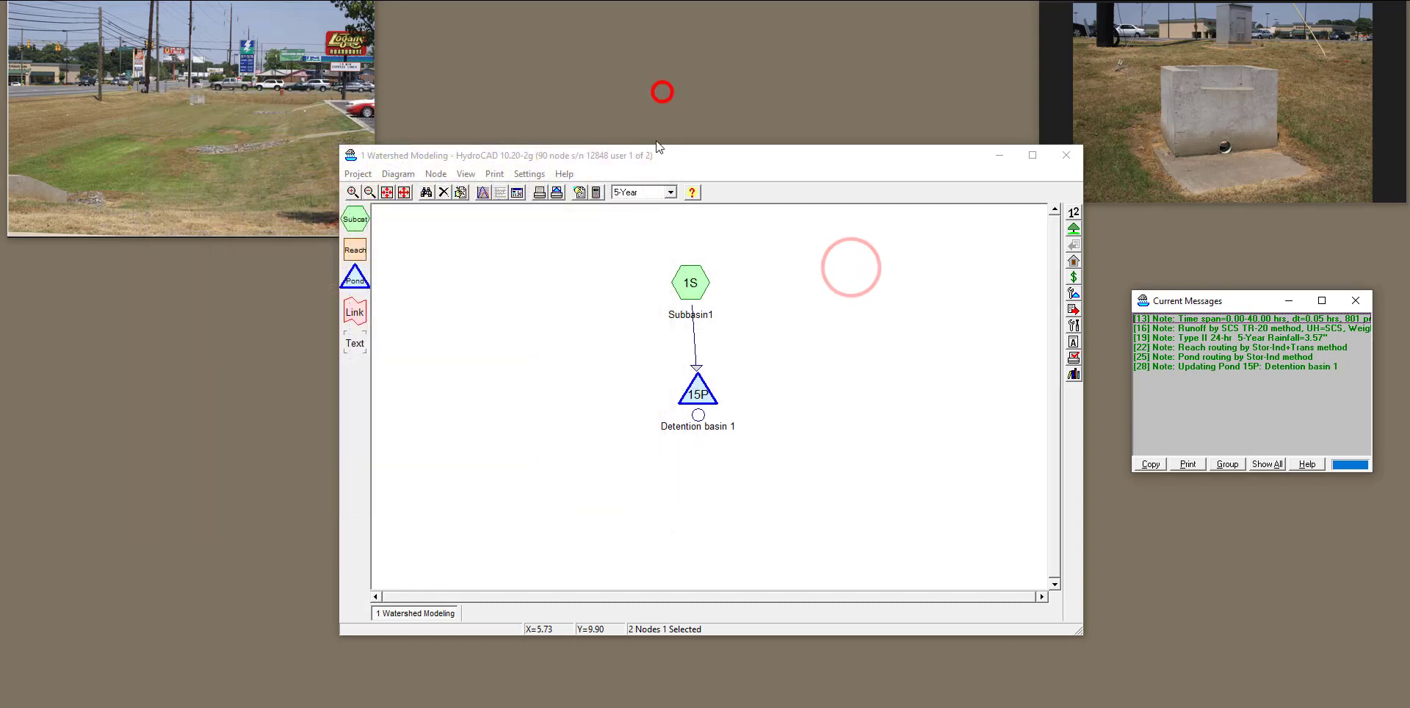
click(596, 191)
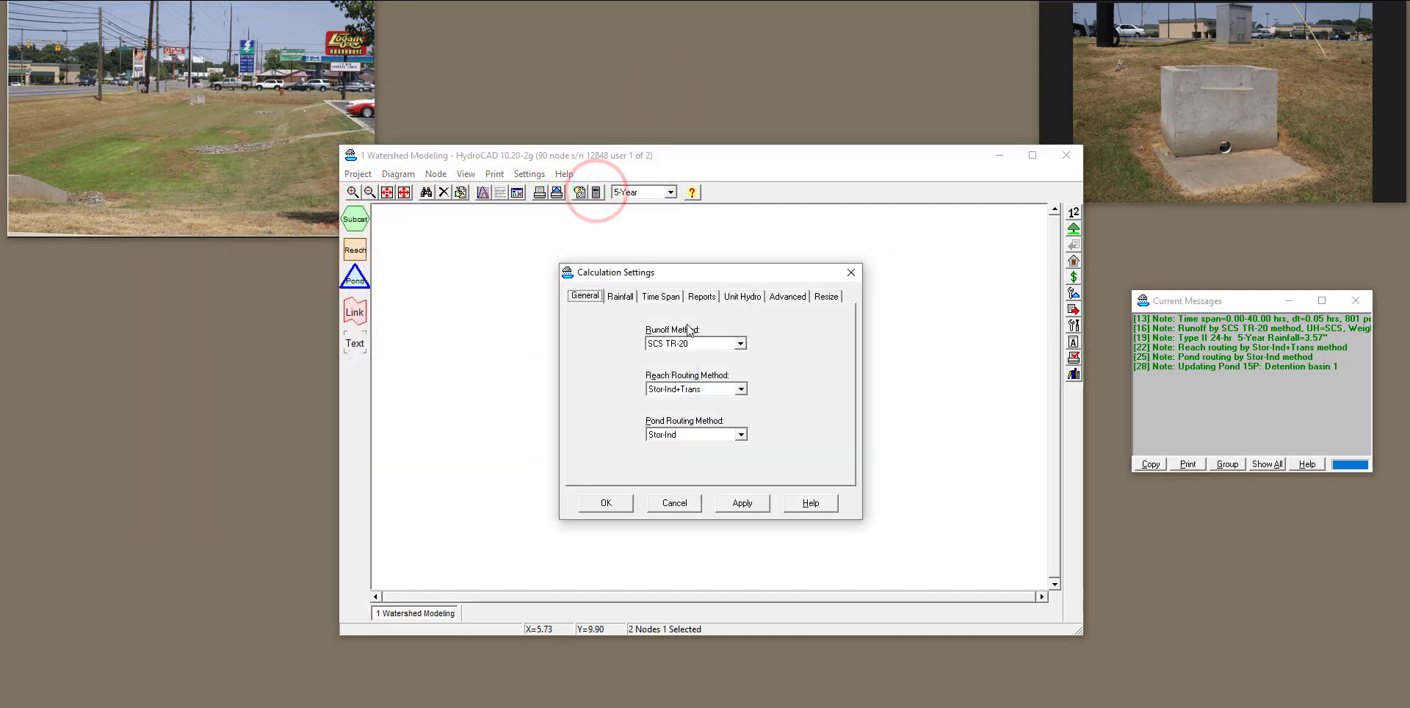
click(663, 296)
double_click(760, 337)
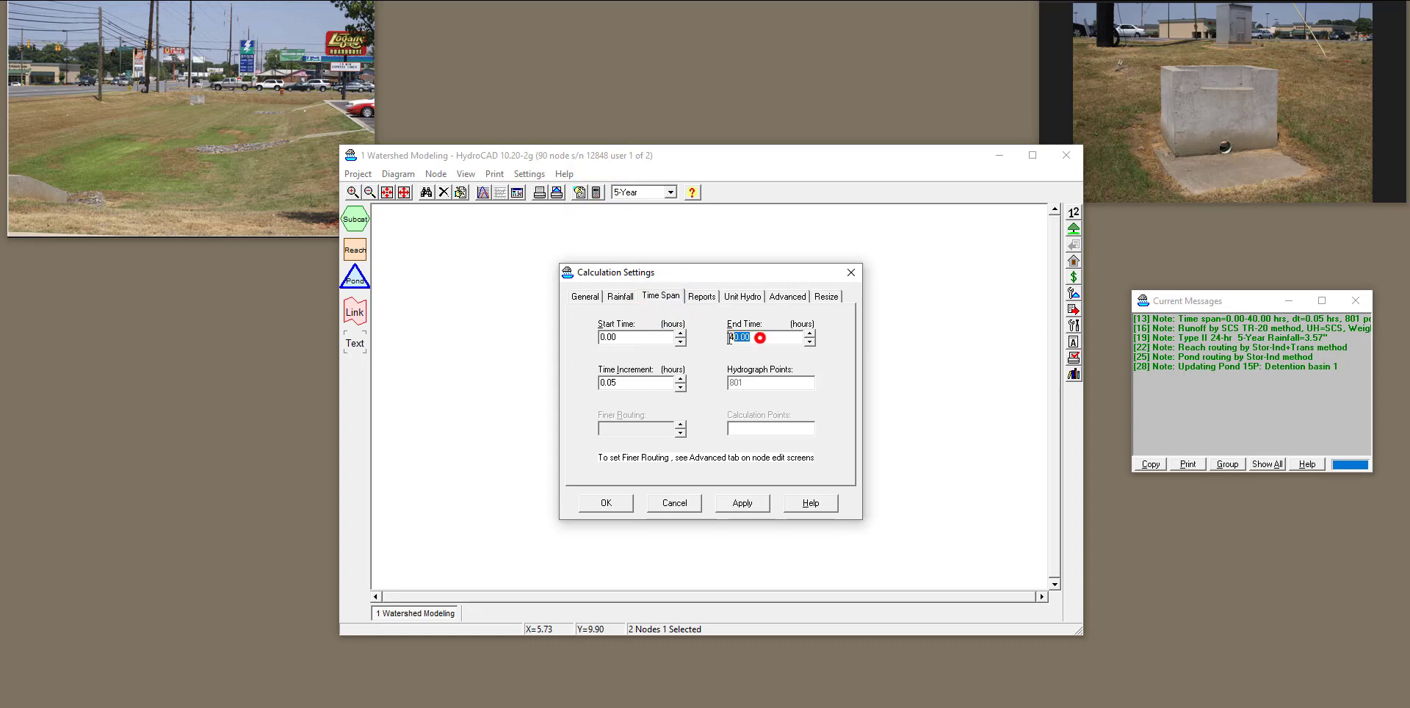
text(100)
click(731, 504)
click(604, 503)
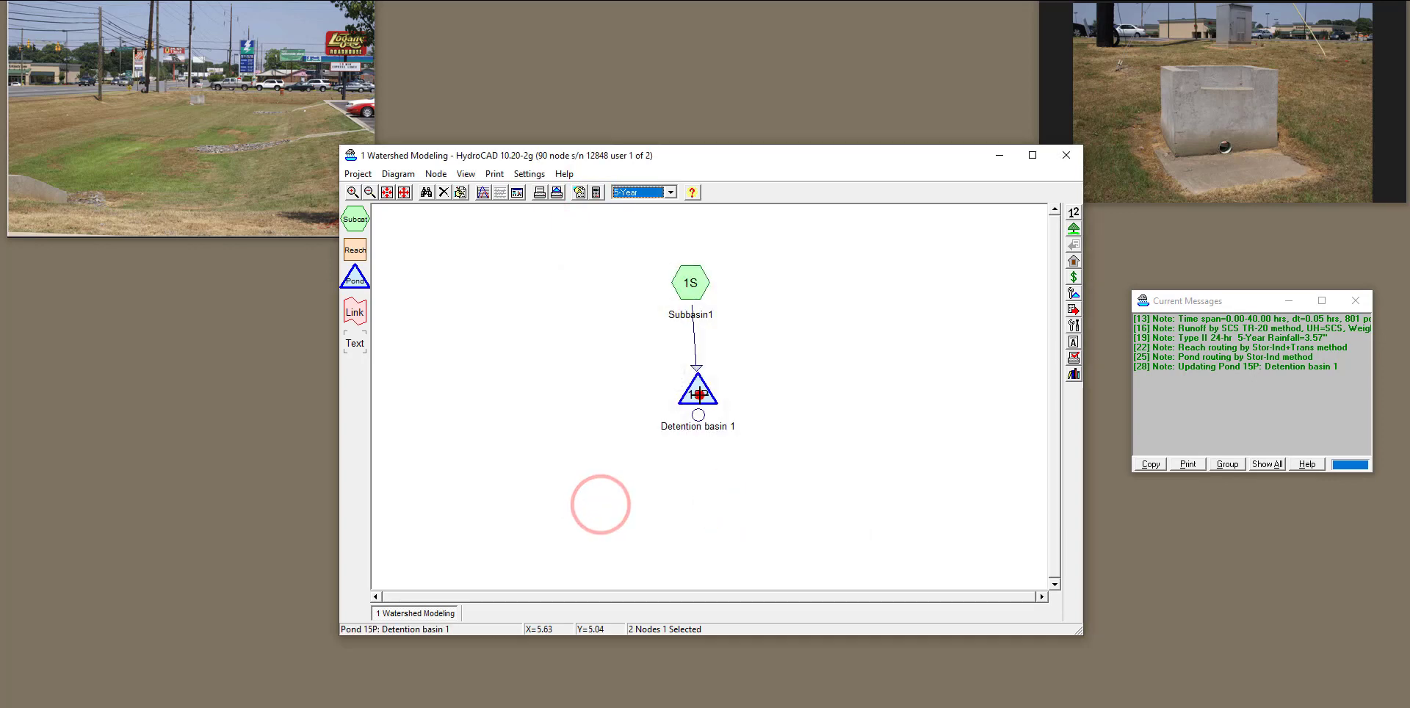
Plot Detention basin 1's 2D hydrograph with the Elevation curve, showing it drain by about 60 hours.
double_click(698, 389)
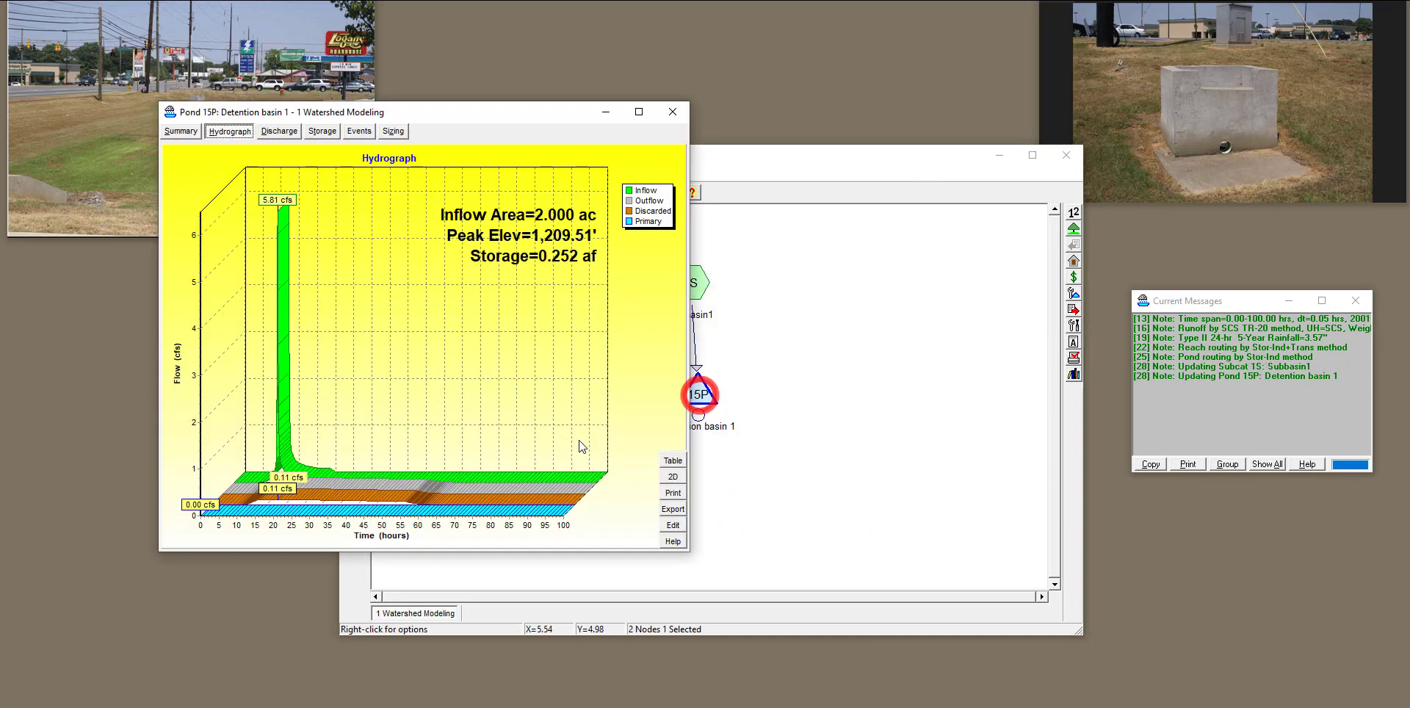
click(673, 477)
right_click(394, 397)
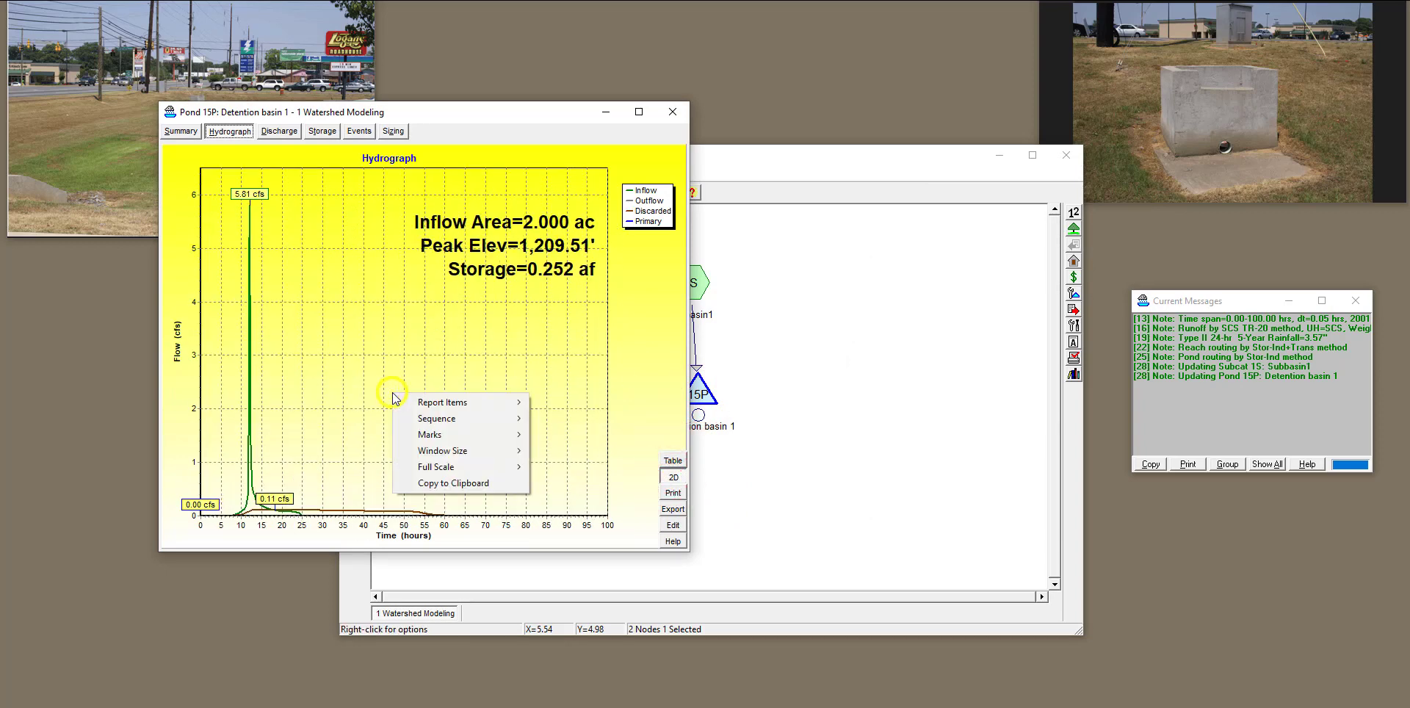
mouse_move(455, 402)
mouse_move(563, 404)
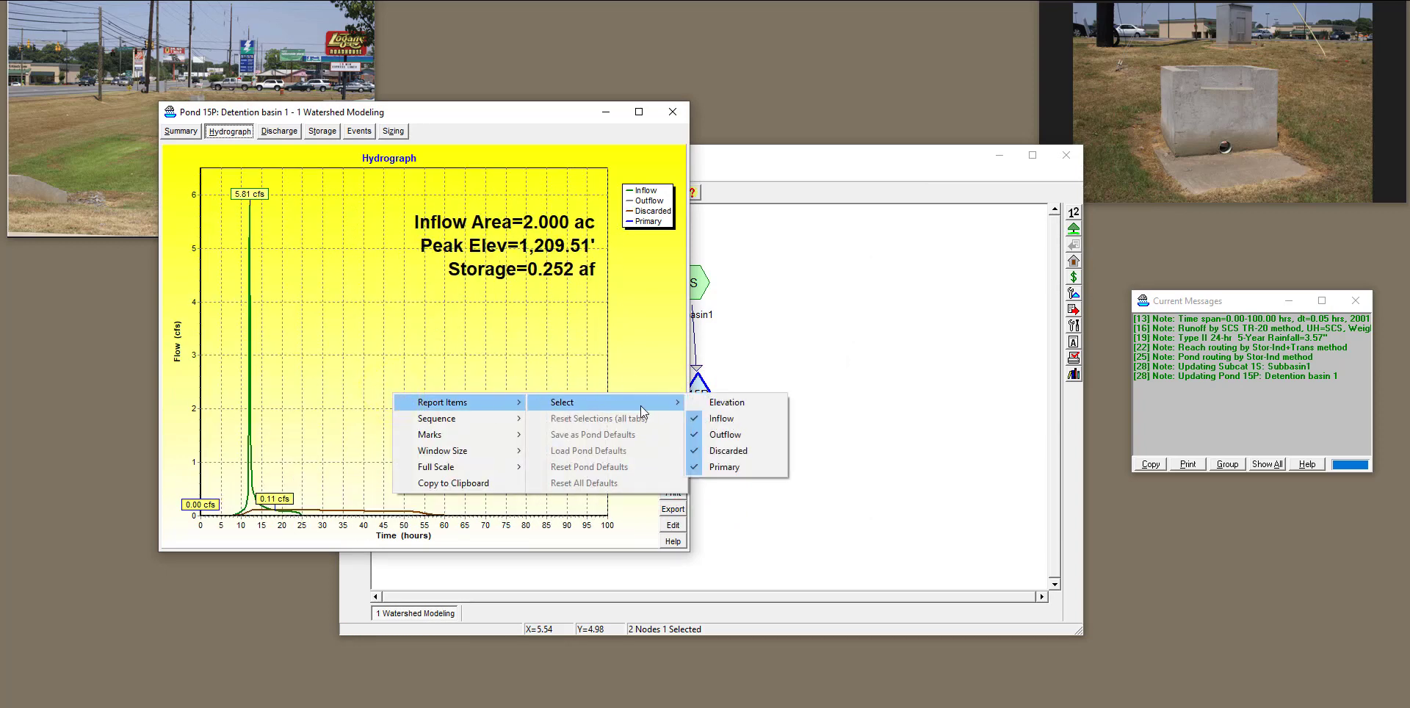
click(703, 404)
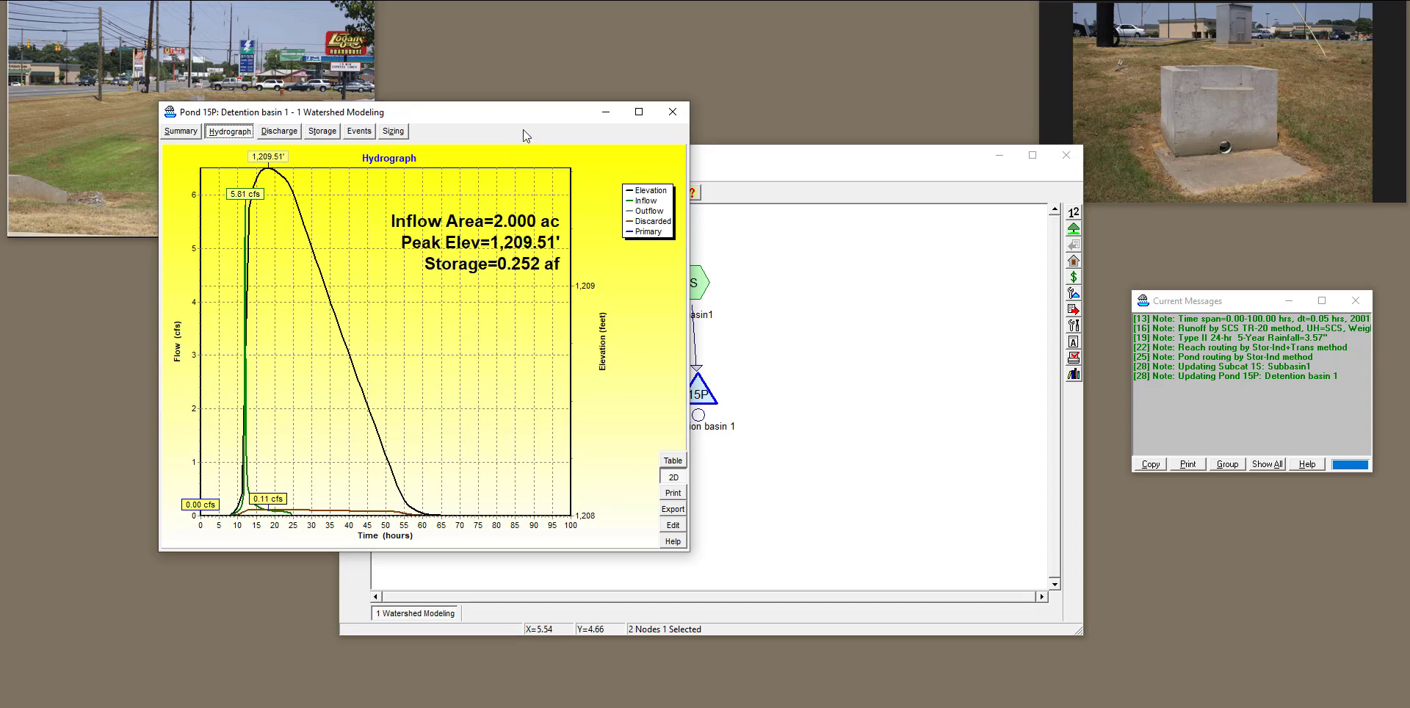
drag(523, 111, 454, 148)
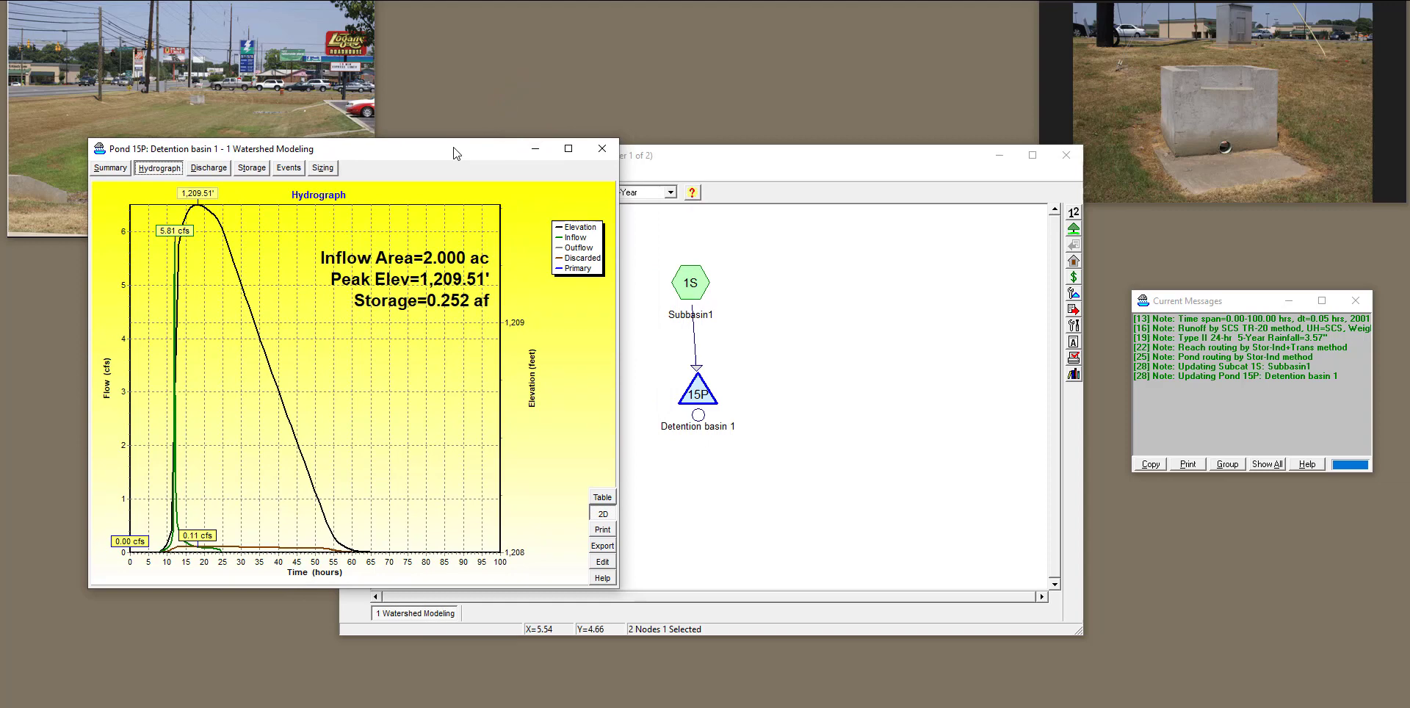